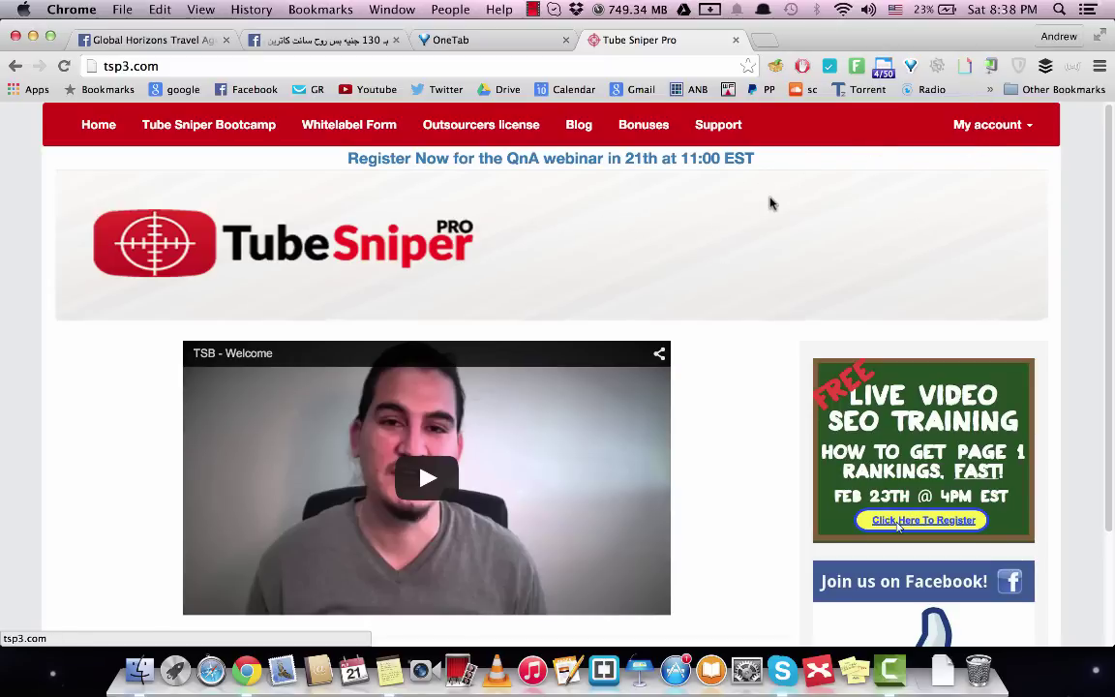
# Open the account's Proxies page and skim through the current proxies list
pyautogui.click(963, 123)
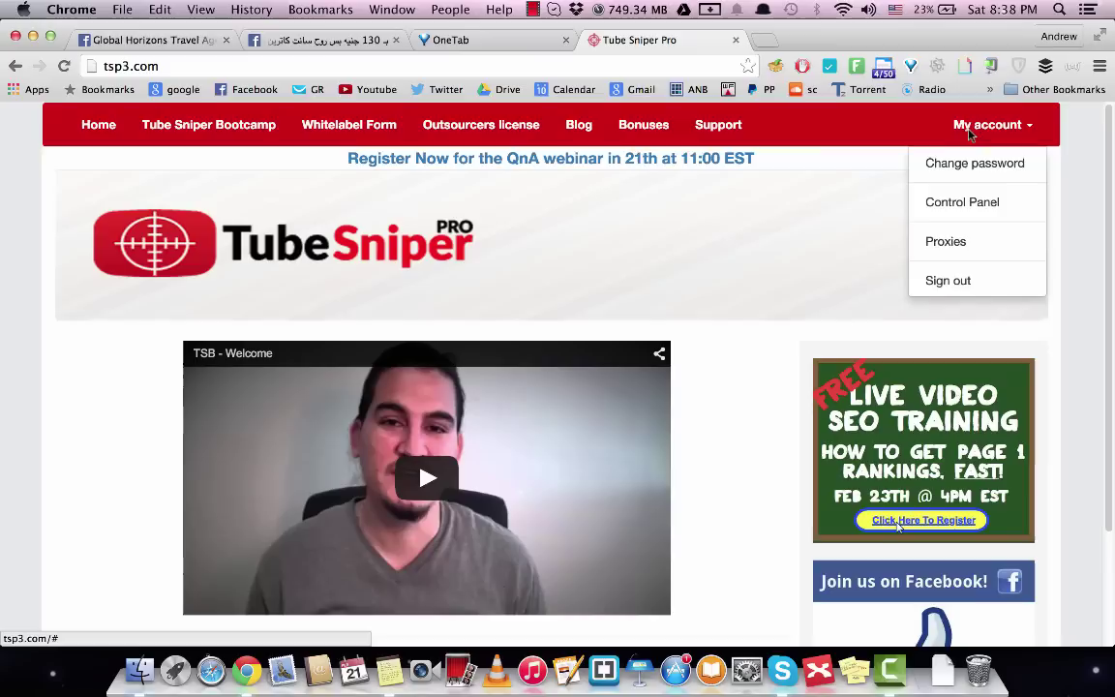
pyautogui.click(976, 242)
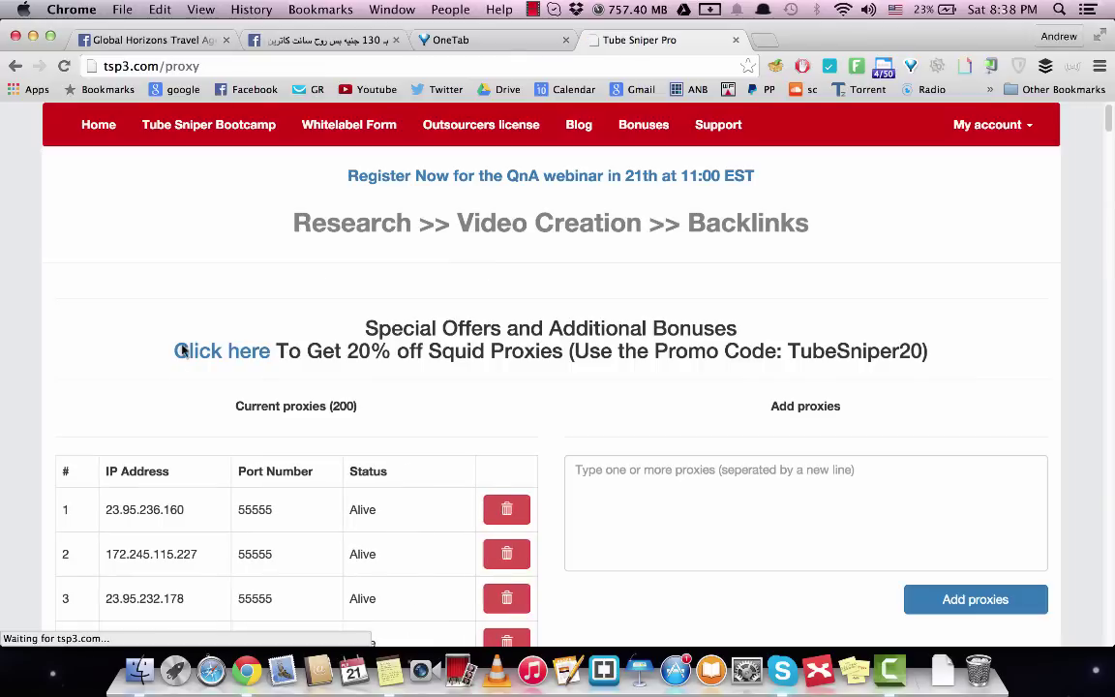
pyautogui.scroll(-5, 179, 350)
pyautogui.scroll(5, 155, 174)
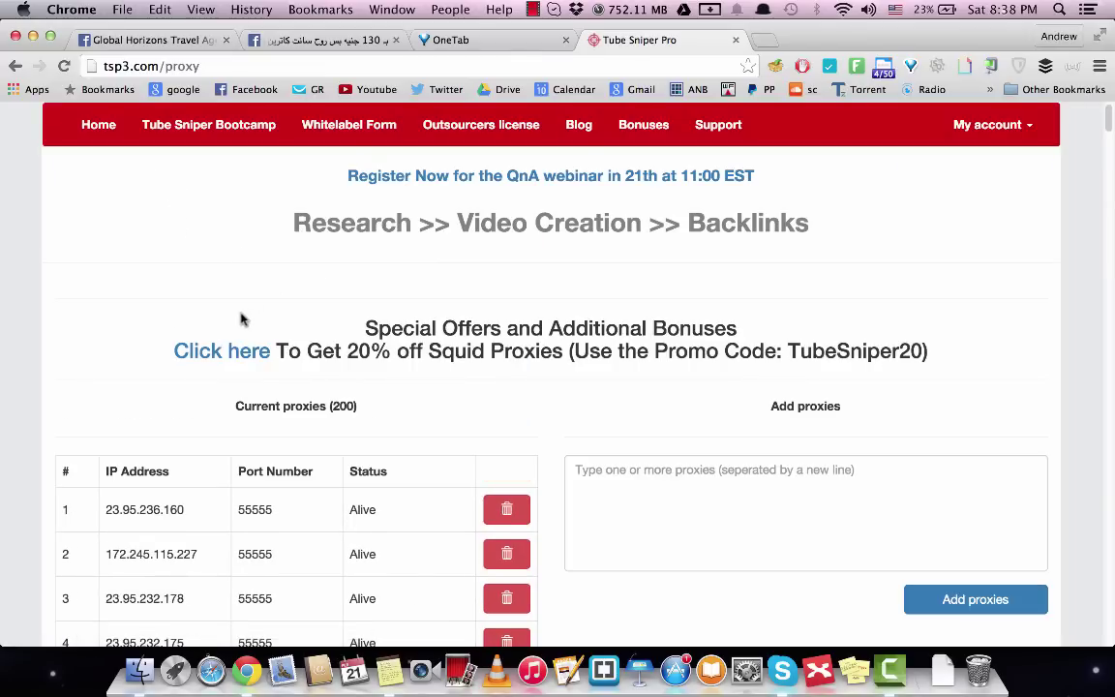
# Follow the special-offer link for 20% off Squid Proxies and open the Shared Proxies page on that site
pyautogui.moveTo(341, 329); pyautogui.dragTo(529, 326)
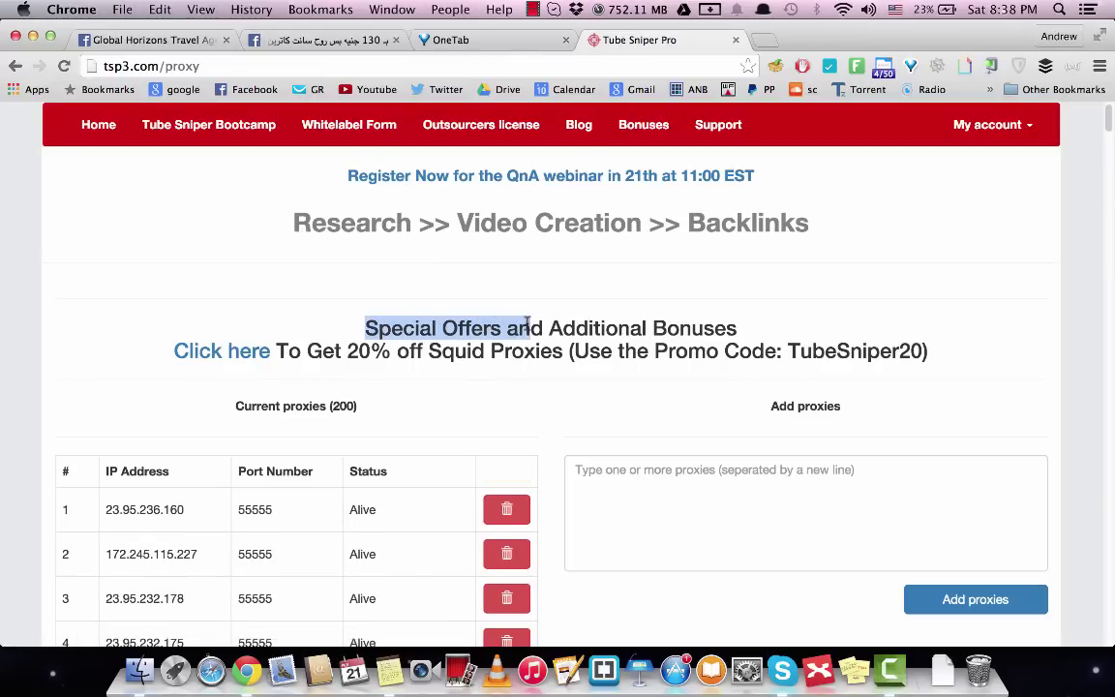
pyautogui.click(200, 360)
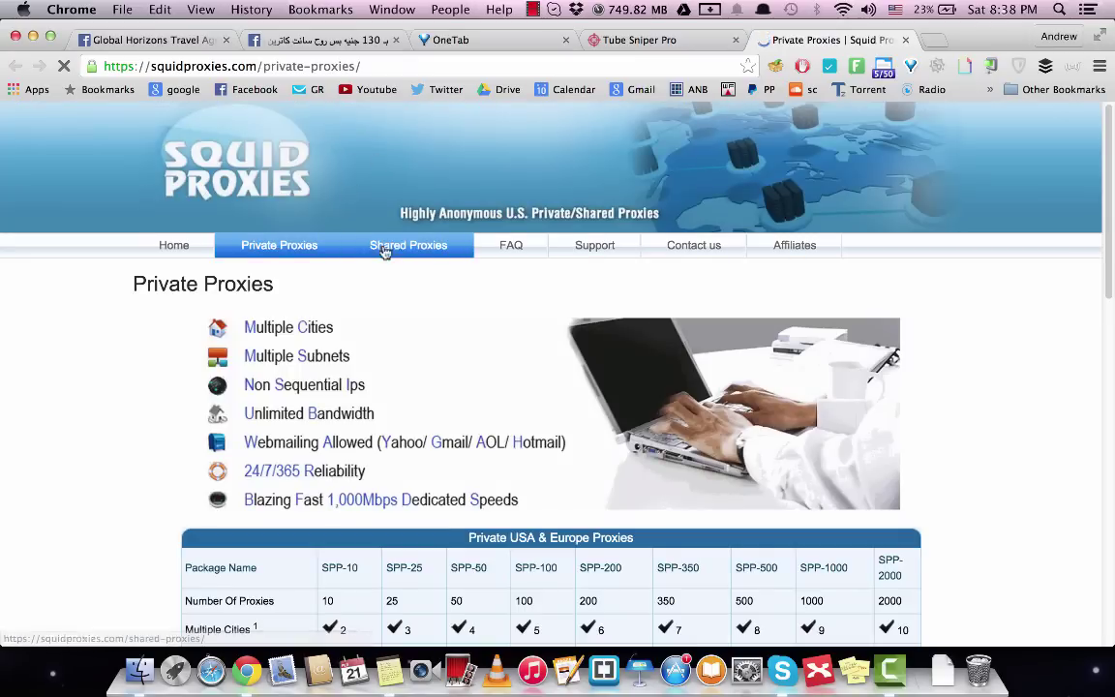
pyautogui.click(390, 247)
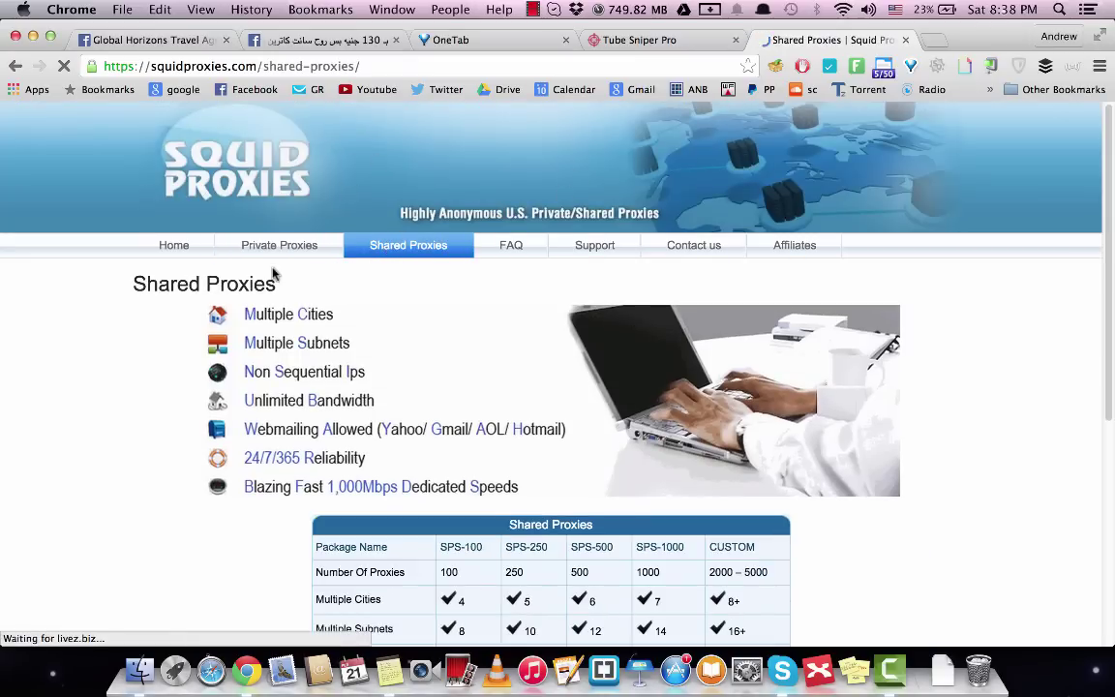
# Open the Private Proxies page and review the monthly prices in the Private USA & Europe package table
pyautogui.click(275, 256)
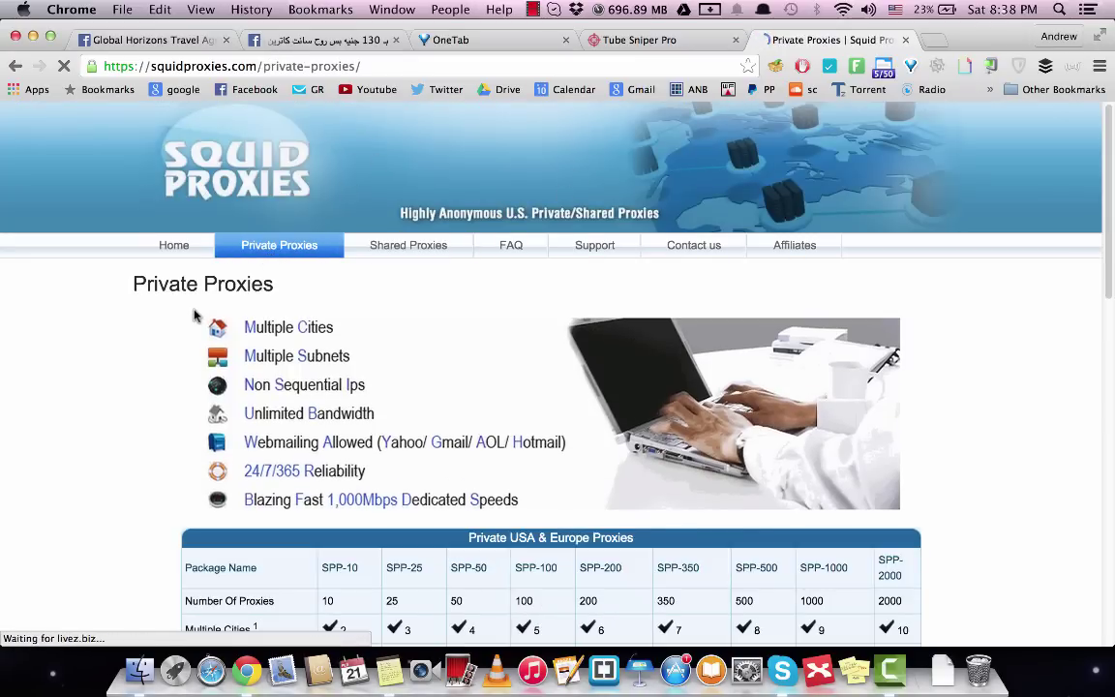
pyautogui.scroll(-1, 190, 317)
pyautogui.scroll(-2, 191, 317)
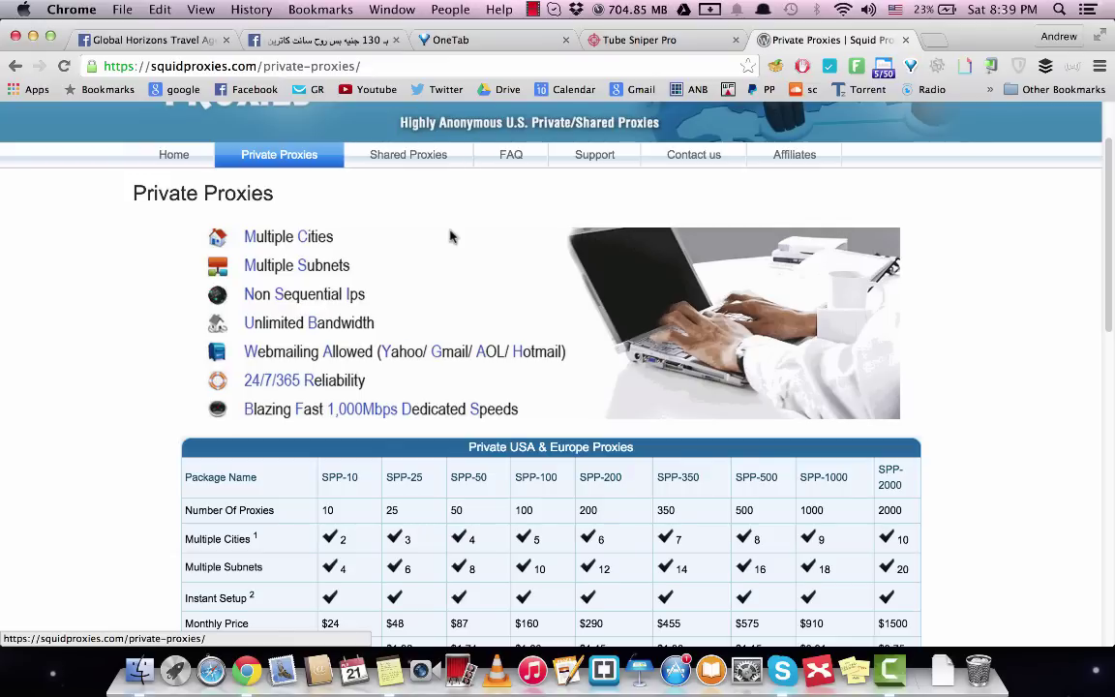
pyautogui.scroll(-5, 450, 236)
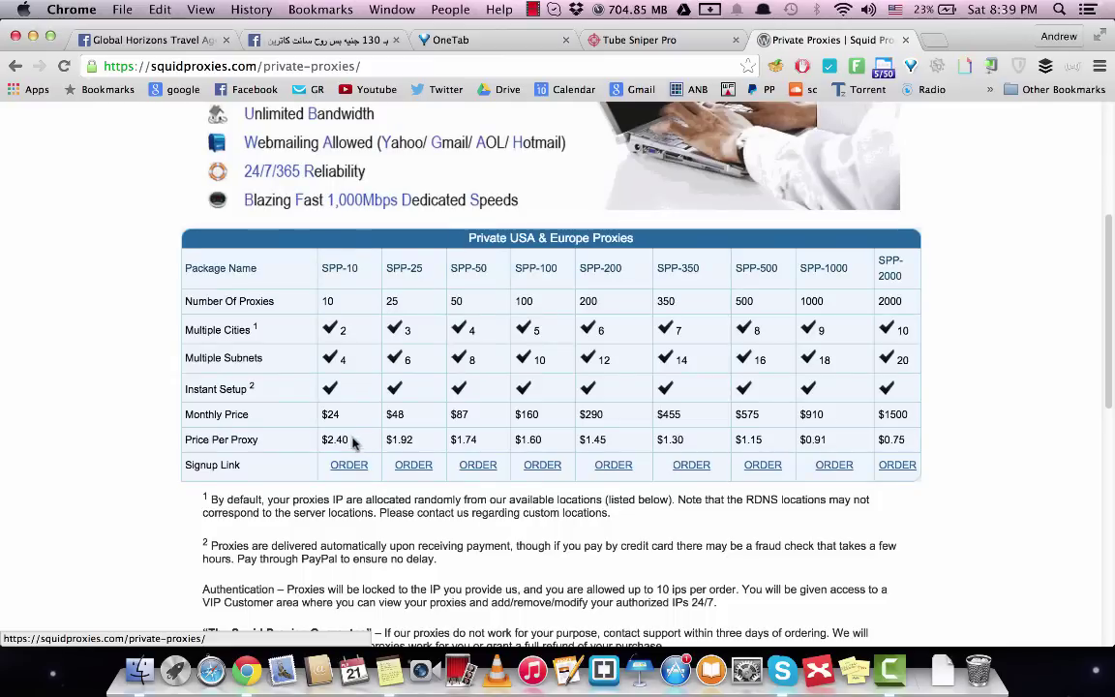
pyautogui.moveTo(340, 415); pyautogui.dragTo(185, 415)
pyautogui.scroll(5, 339, 235)
# Open the Shared Proxies page and review its package table, highlighting the SPS-100 package name
pyautogui.click(375, 192)
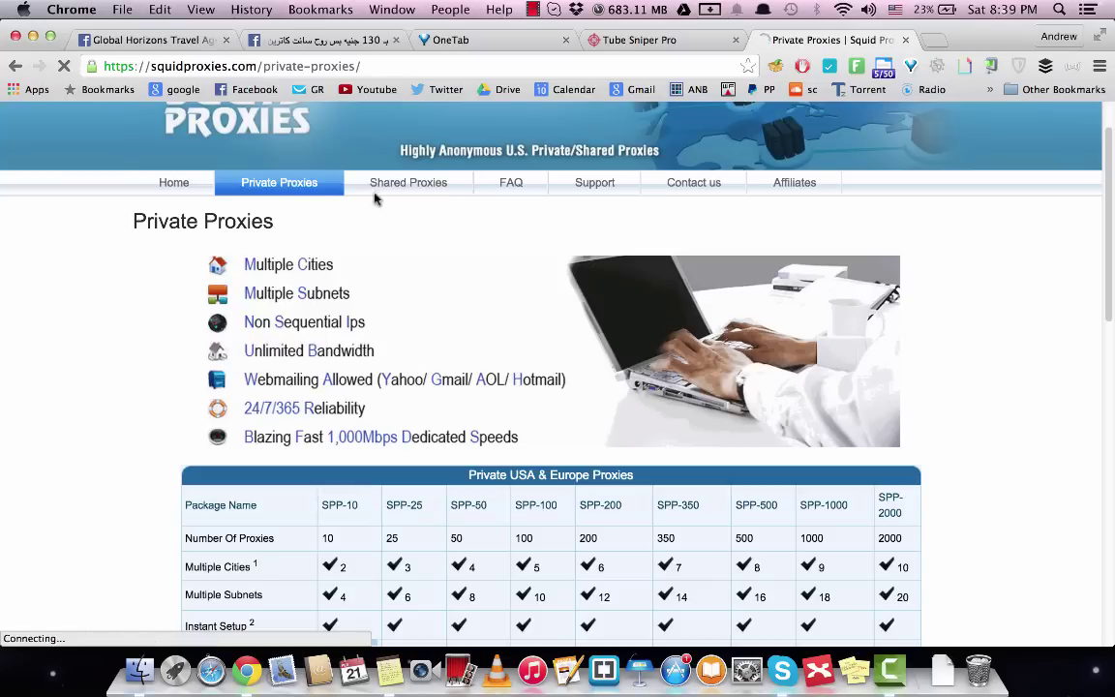
pyautogui.scroll(-3, 309, 312)
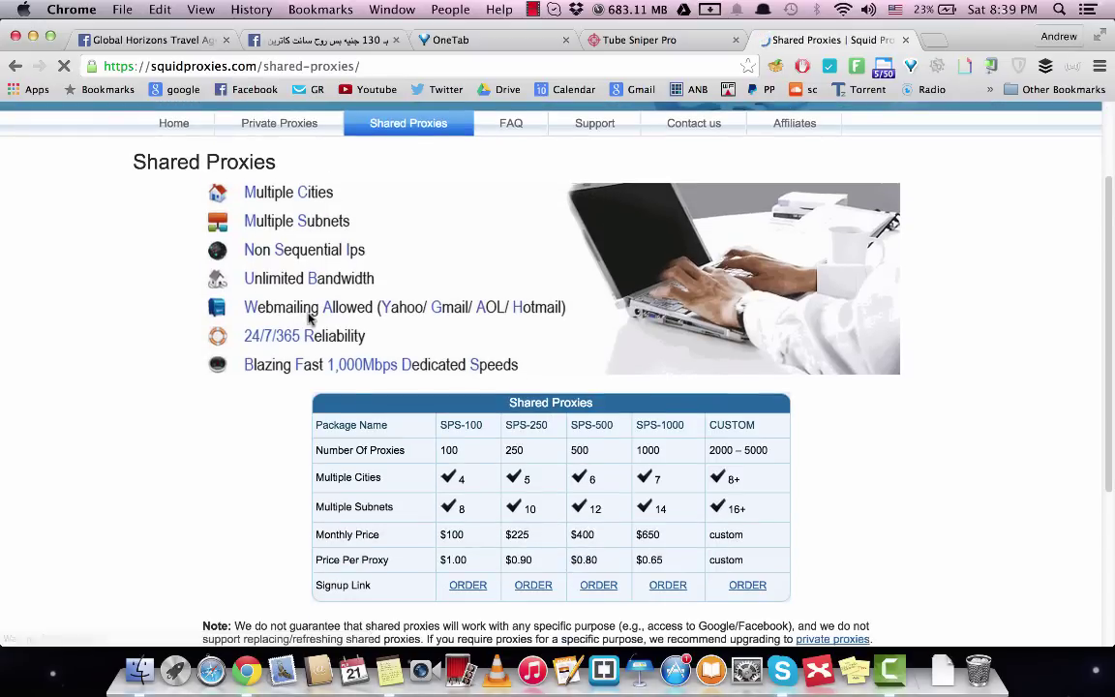
pyautogui.scroll(-1, 387, 447)
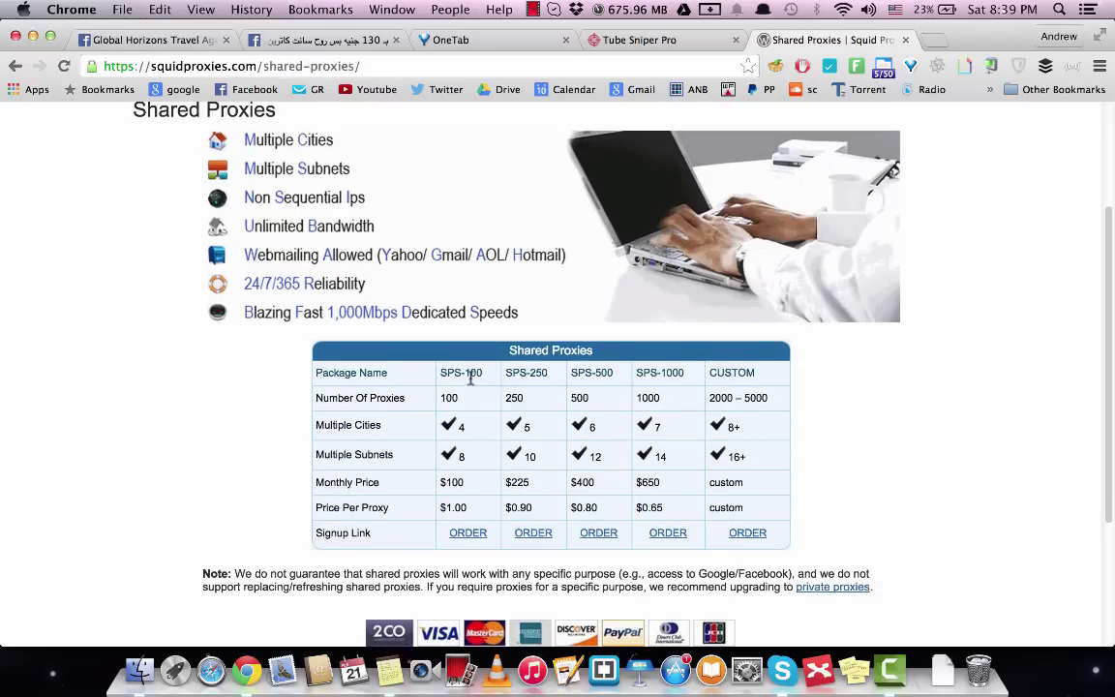
pyautogui.moveTo(488, 379); pyautogui.dragTo(452, 373)
pyautogui.scroll(4, 484, 329)
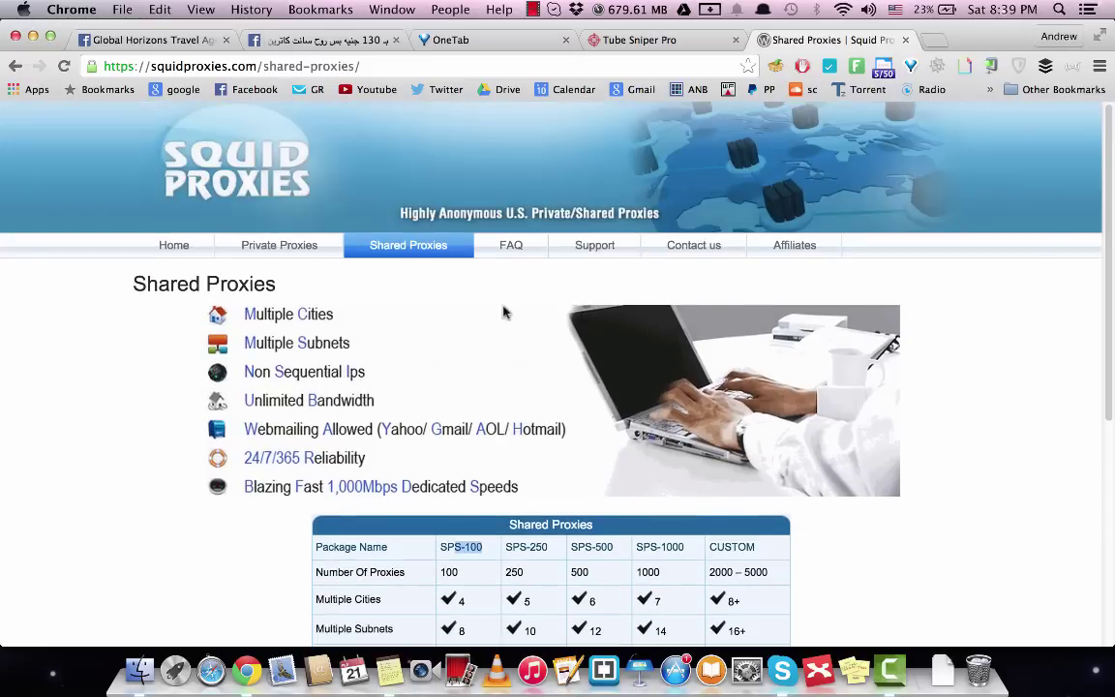
# Recheck the Private Proxies package table, and highlight the promo code on the Tube Sniper Pro proxies page
pyautogui.click(269, 249)
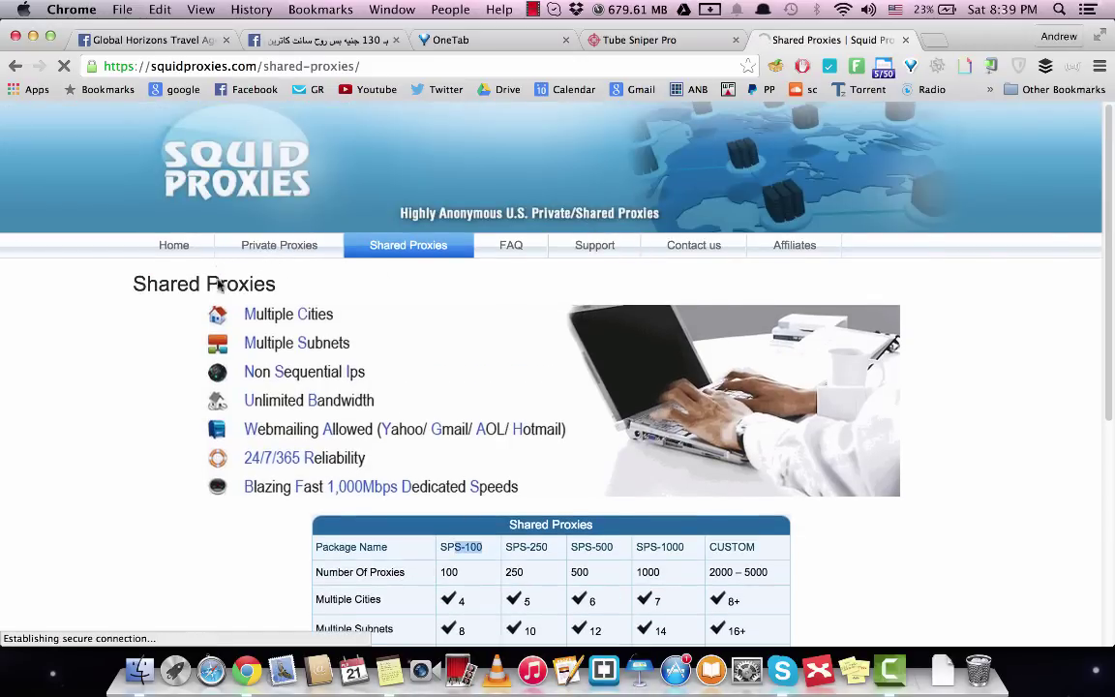
pyautogui.scroll(-4, 365, 398)
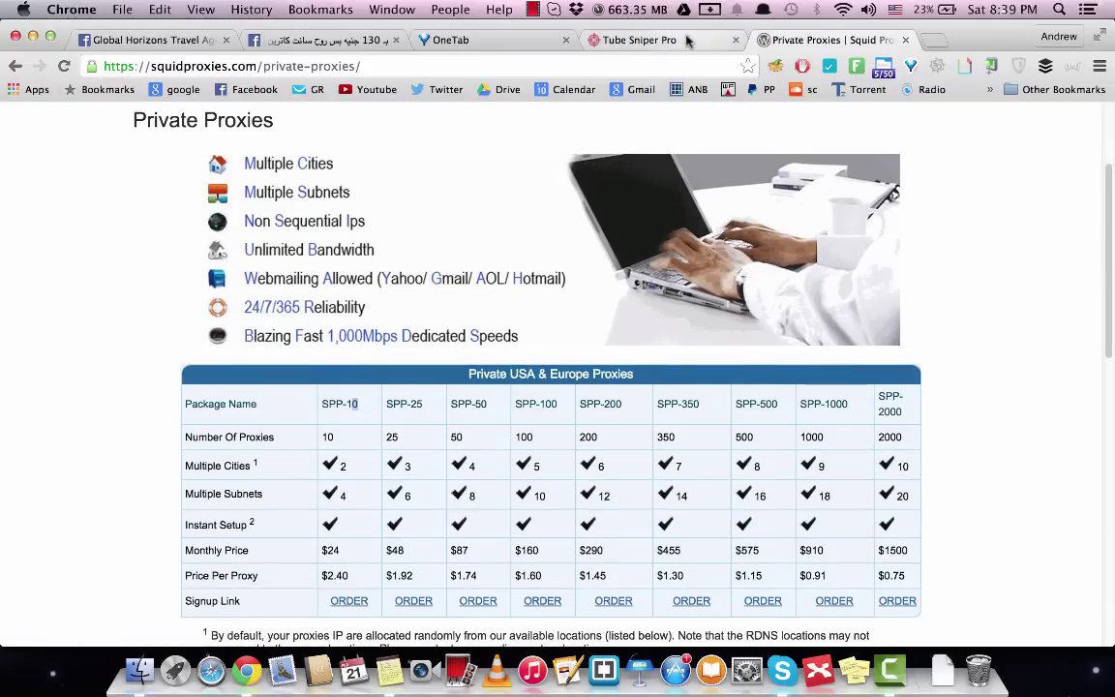
pyautogui.click(634, 44)
pyautogui.click(926, 346)
pyautogui.moveTo(926, 346); pyautogui.dragTo(790, 356)
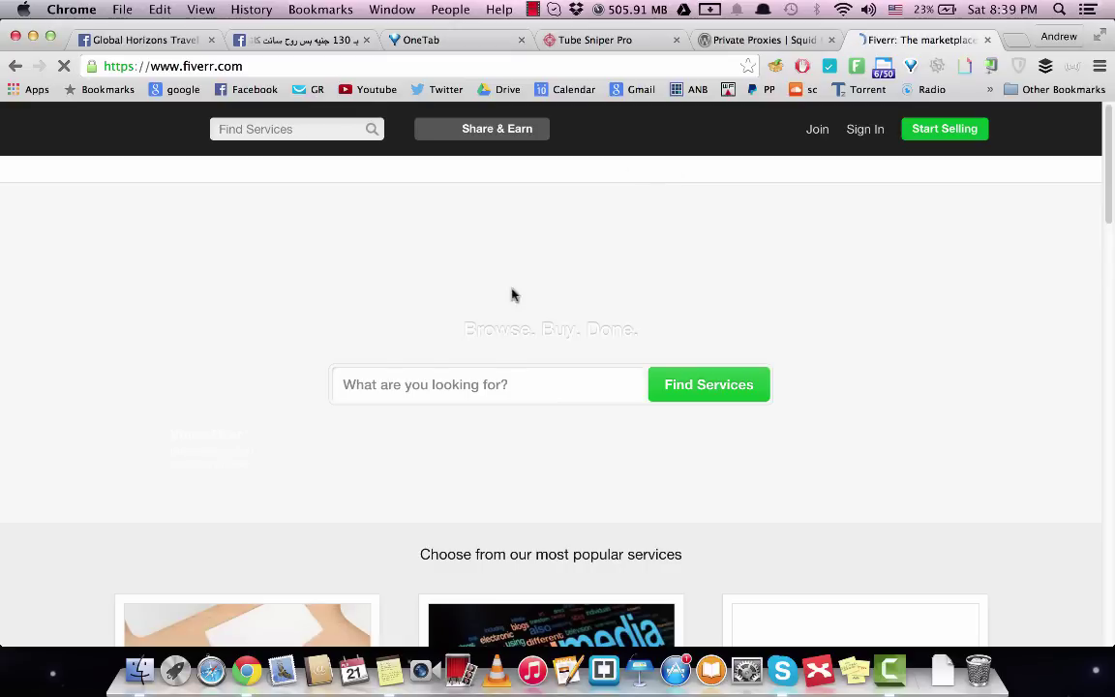
# Search Fiverr for "private proxies"
pyautogui.click(473, 387)
pyautogui.write('p')
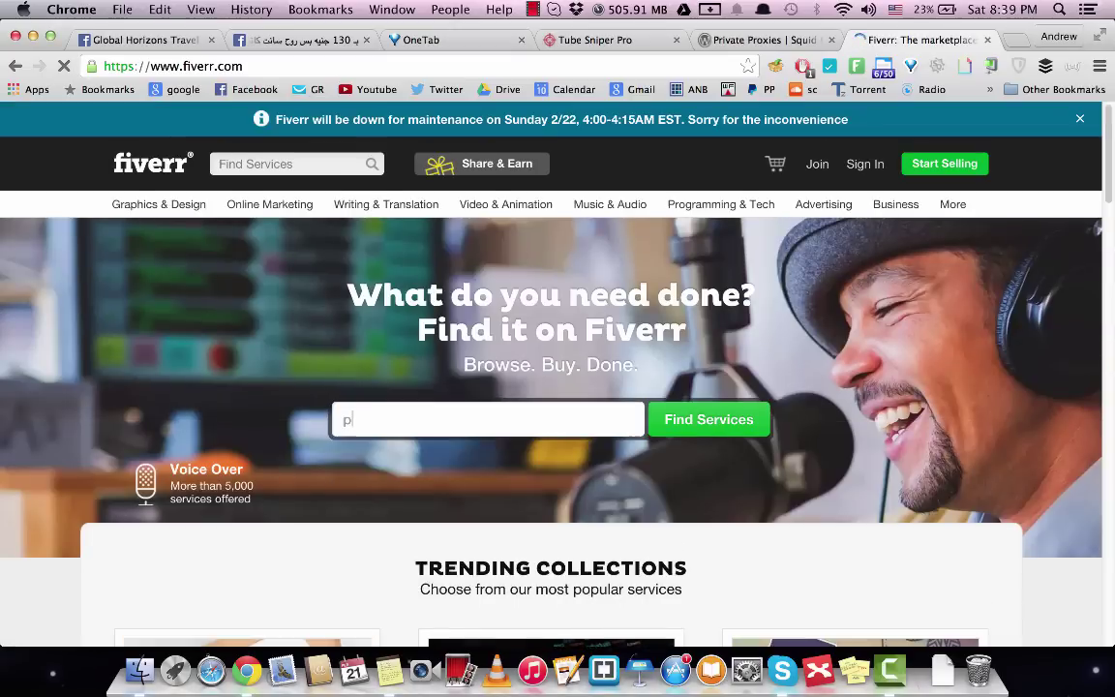
pyautogui.write('rivate pr')
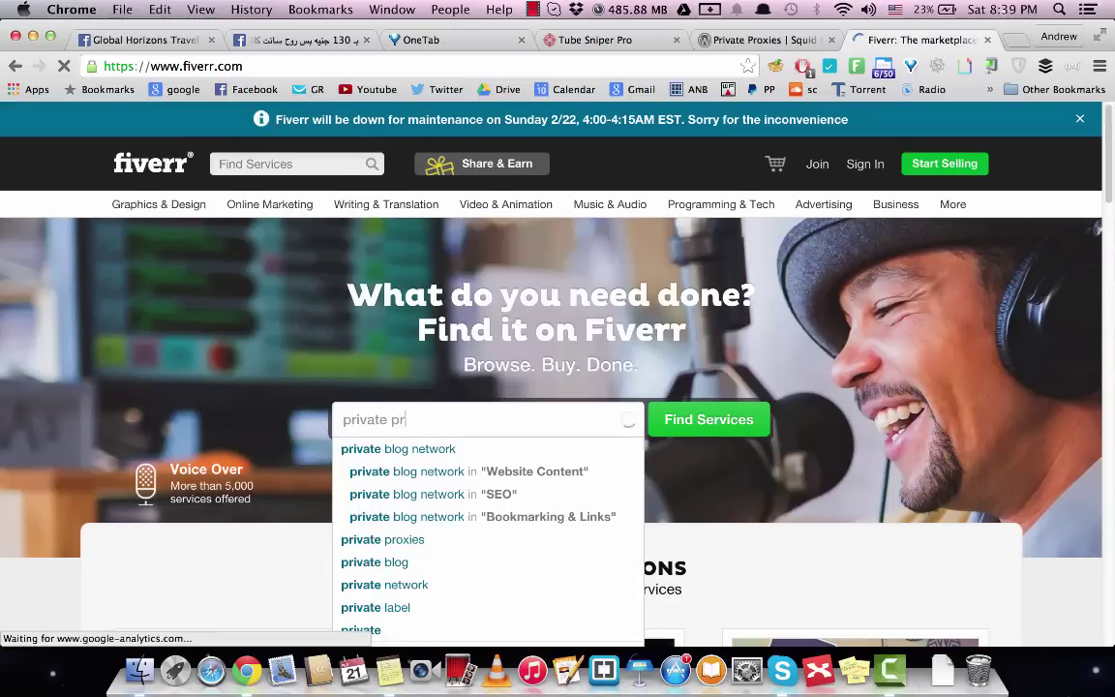
pyautogui.write('oxies')
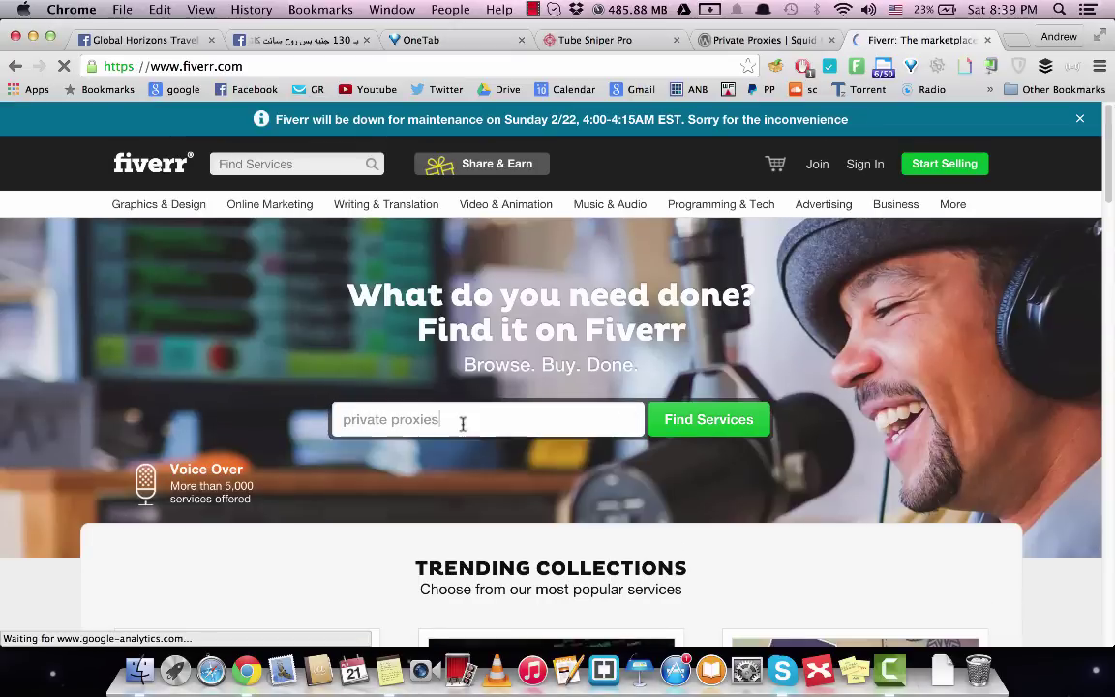
pyautogui.click(697, 428)
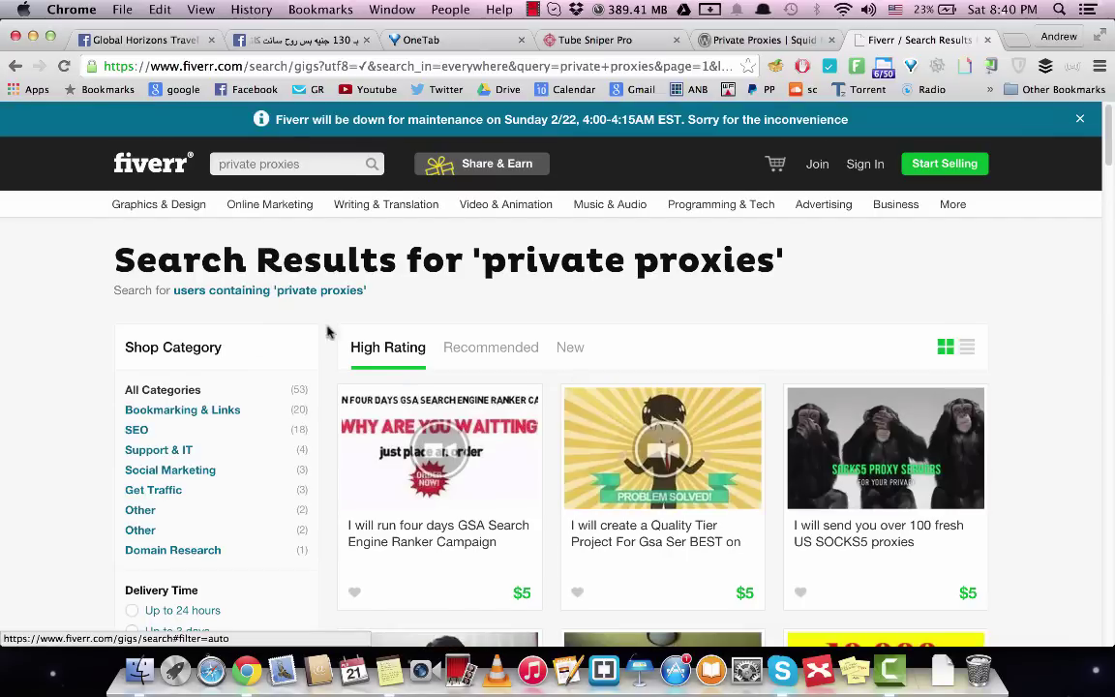
# Open the gig for over 100 fresh US SOCKS5 proxies in a new tab and the 5 private proxies gig in the current tab
pyautogui.scroll(-3, 1032, 387)
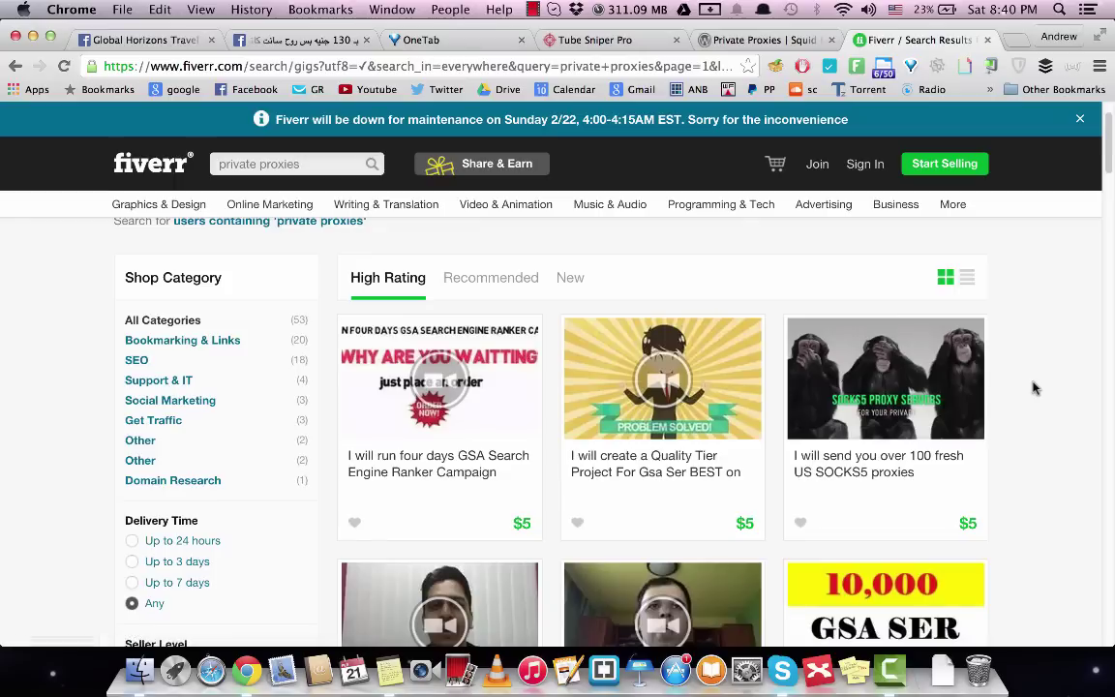
pyautogui.scroll(-3, 1032, 387)
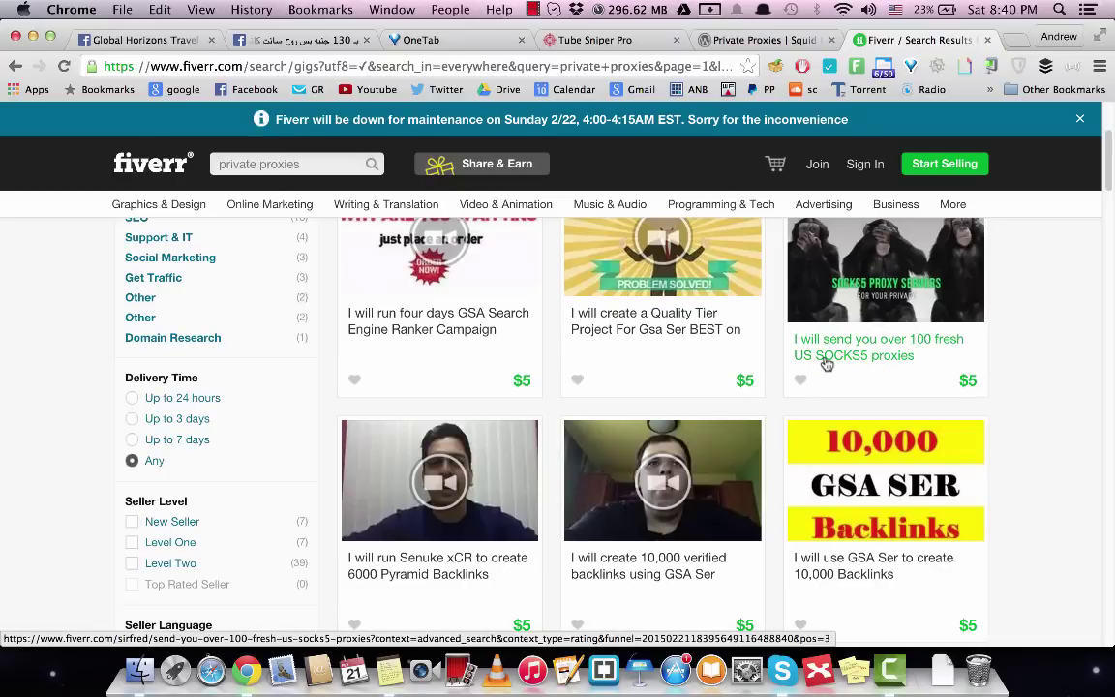
pyautogui.keyDown('super'); pyautogui.click(827, 358); pyautogui.keyUp('super')
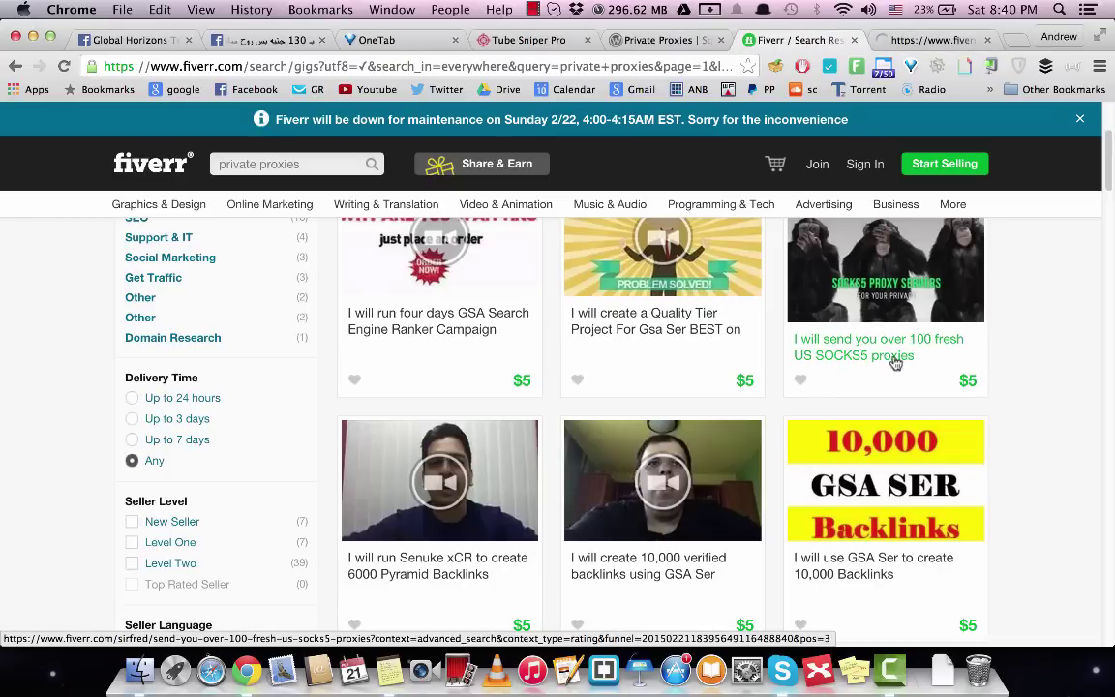
pyautogui.scroll(-5, 704, 387)
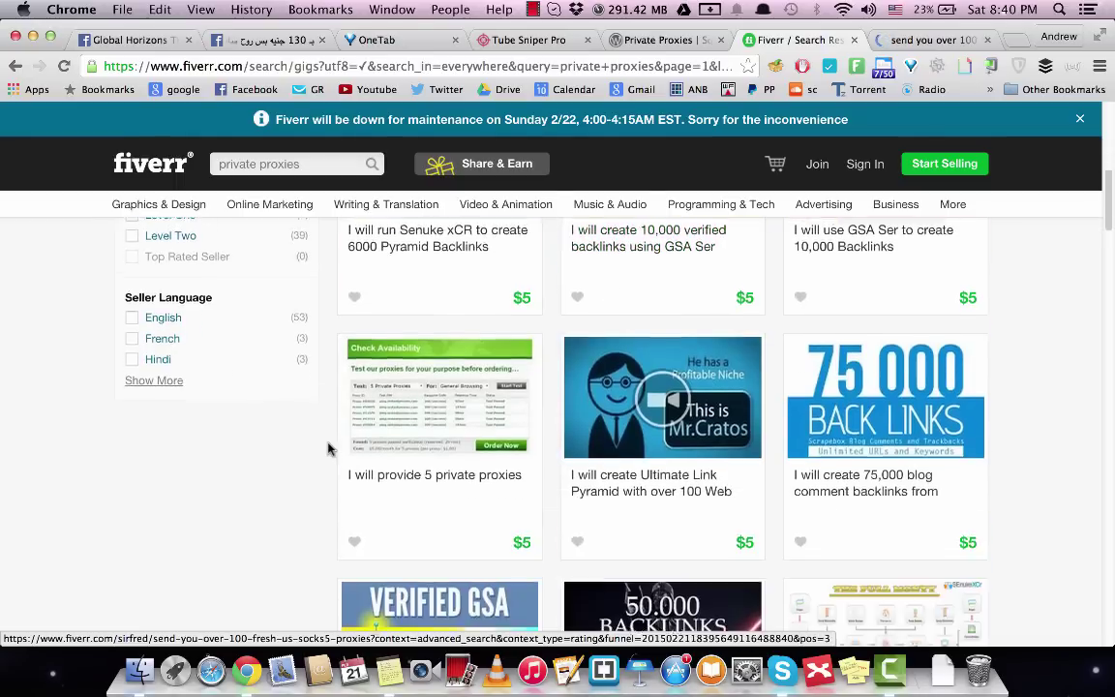
pyautogui.scroll(-2, 334, 443)
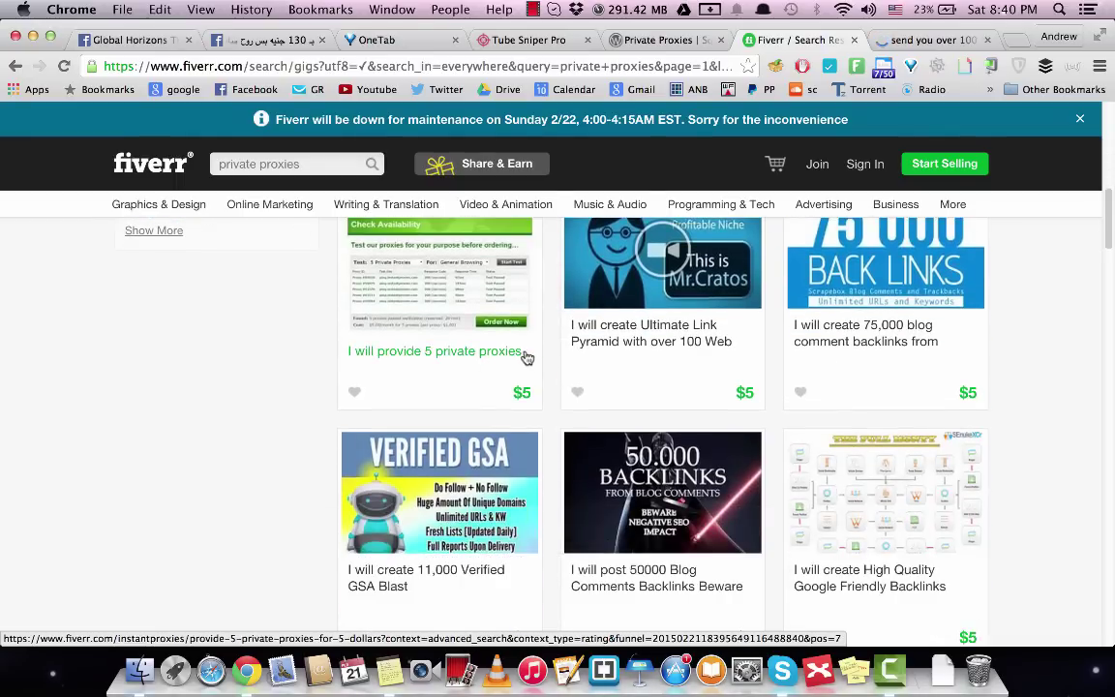
pyautogui.click(425, 358)
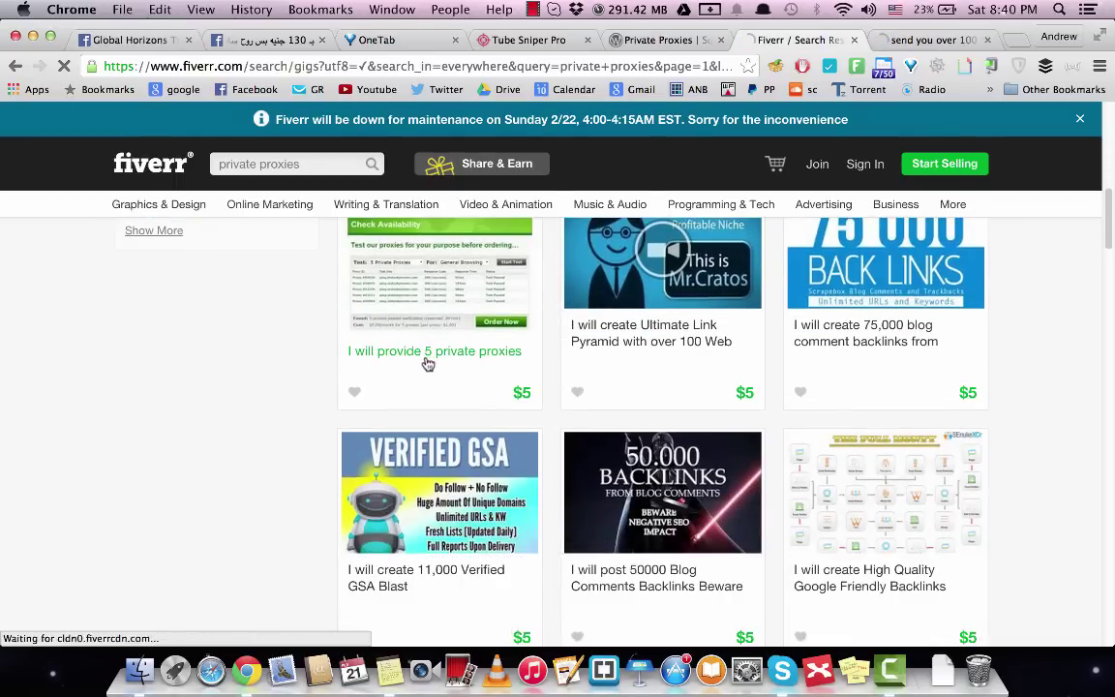
# Examine the description, gig extras and buyer reviews of the gig for over 100 fresh US SOCKS5 proxies
pyautogui.click(929, 39)
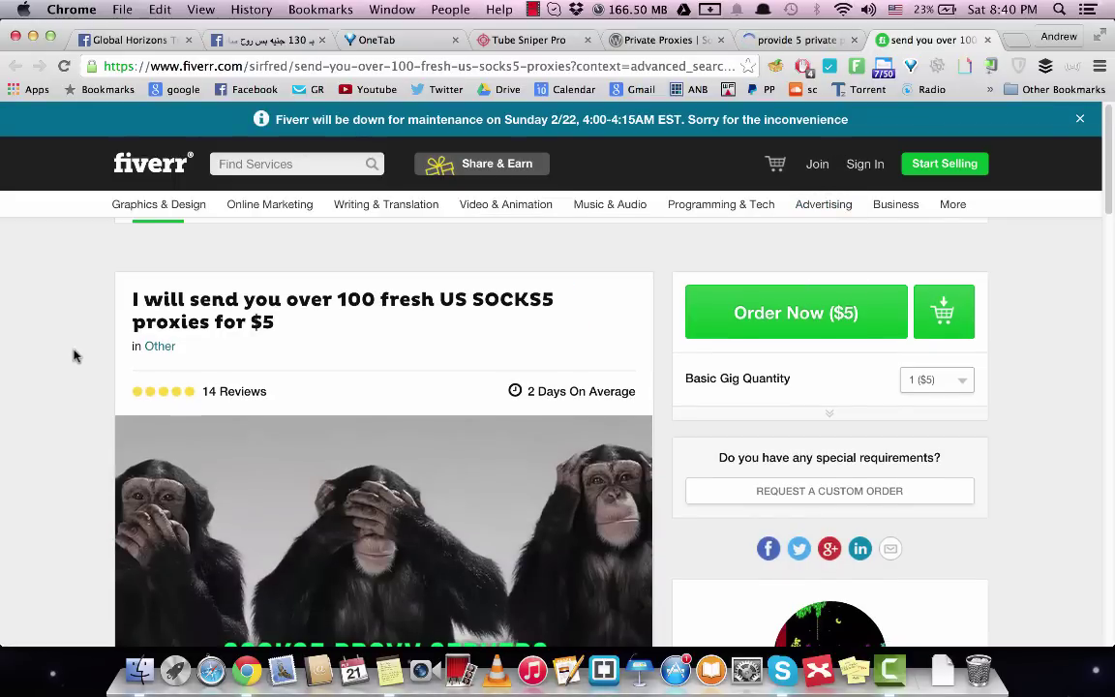
pyautogui.scroll(-5, 75, 356)
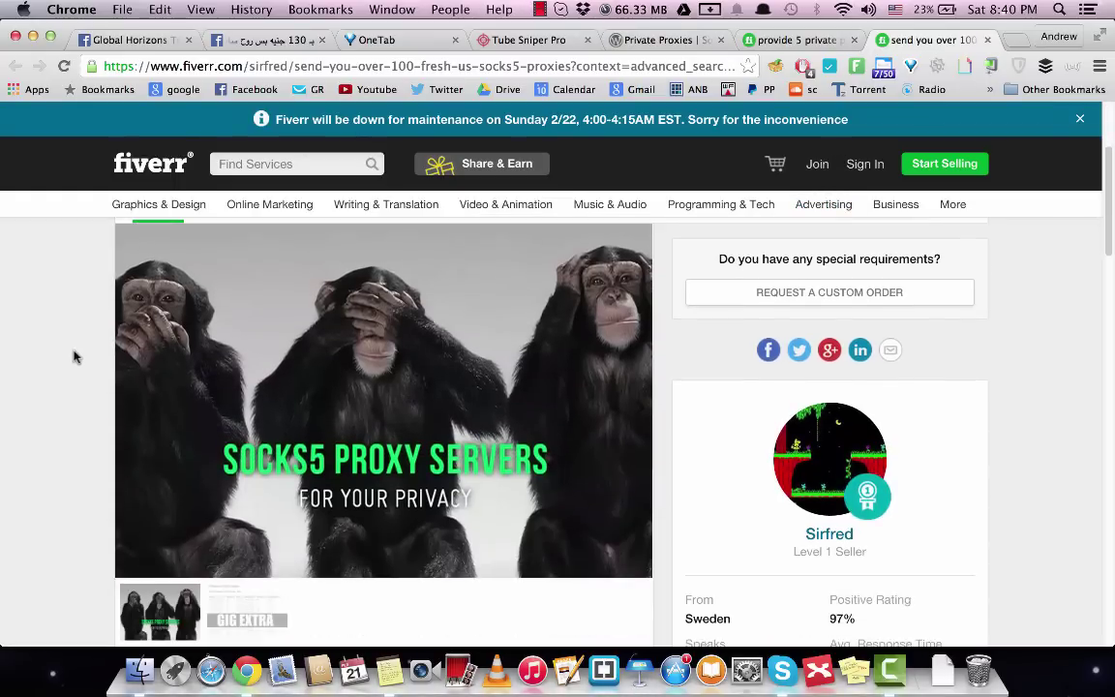
pyautogui.scroll(-10, 74, 356)
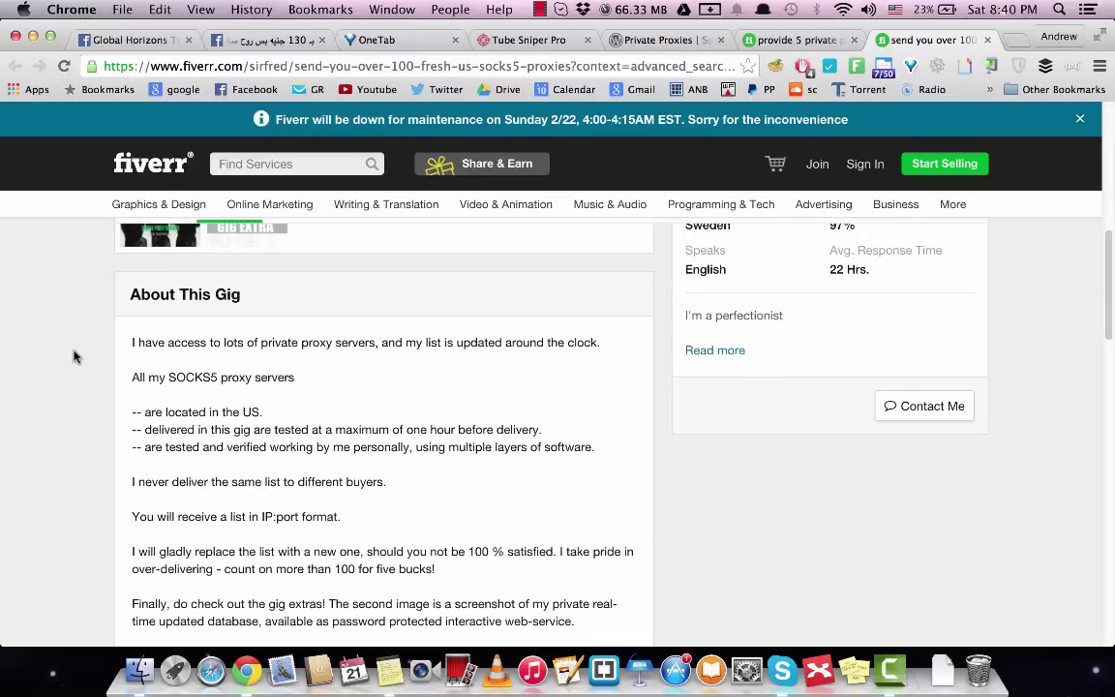
pyautogui.scroll(-5, 75, 356)
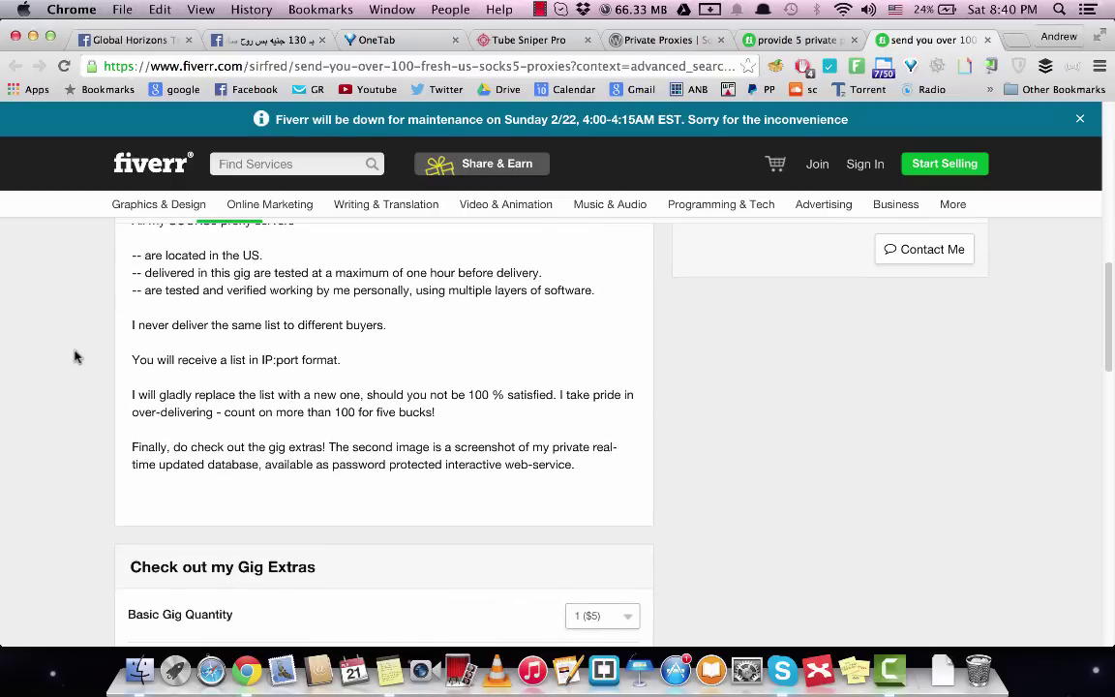
pyautogui.scroll(-10, 74, 356)
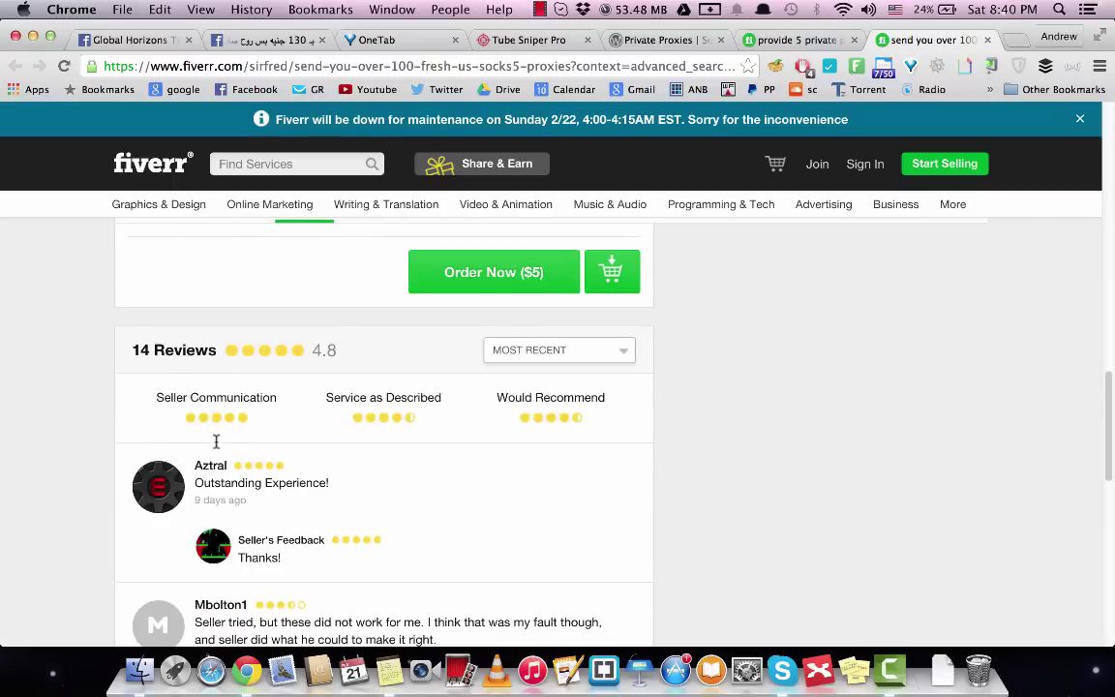
pyautogui.scroll(-6, 144, 440)
pyautogui.scroll(-12, 552, 391)
pyautogui.scroll(20, 554, 387)
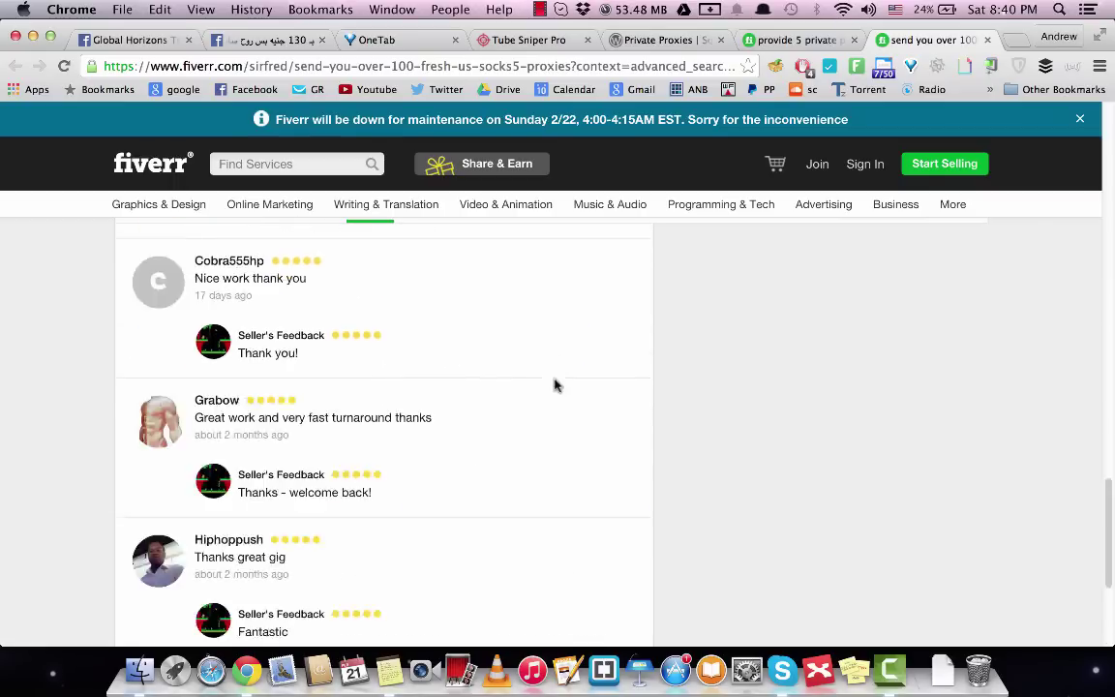
pyautogui.scroll(10, 552, 397)
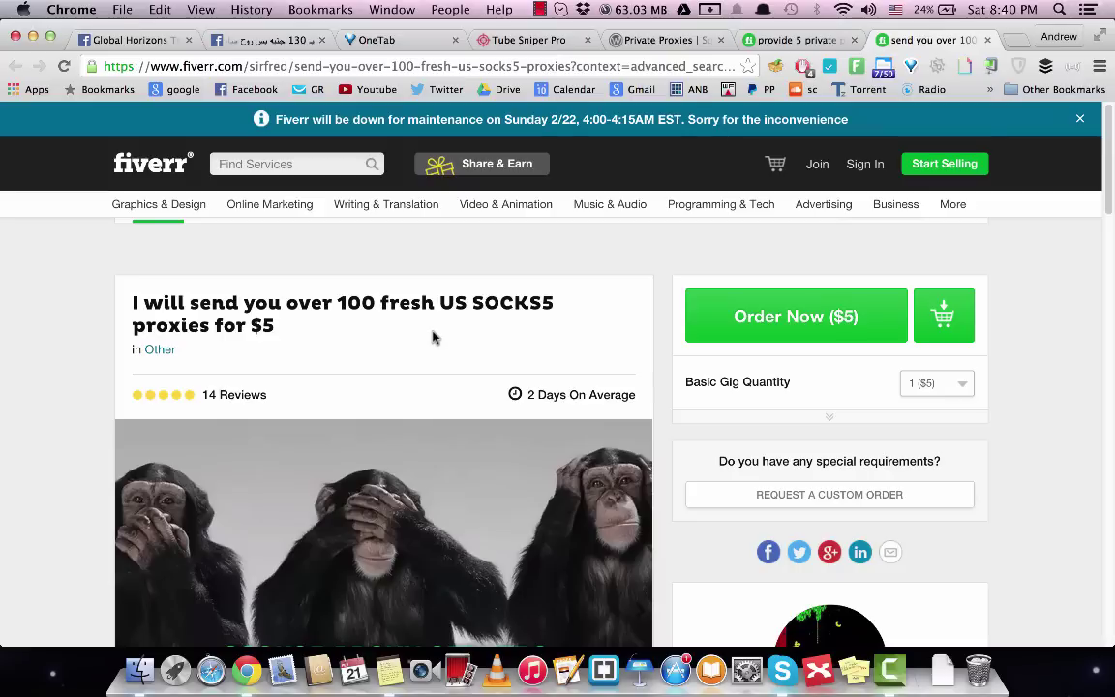
# Compare the 5 private proxies gig with the US SOCKS5 proxies gig, ending on the 5 private proxies gig
pyautogui.click(784, 40)
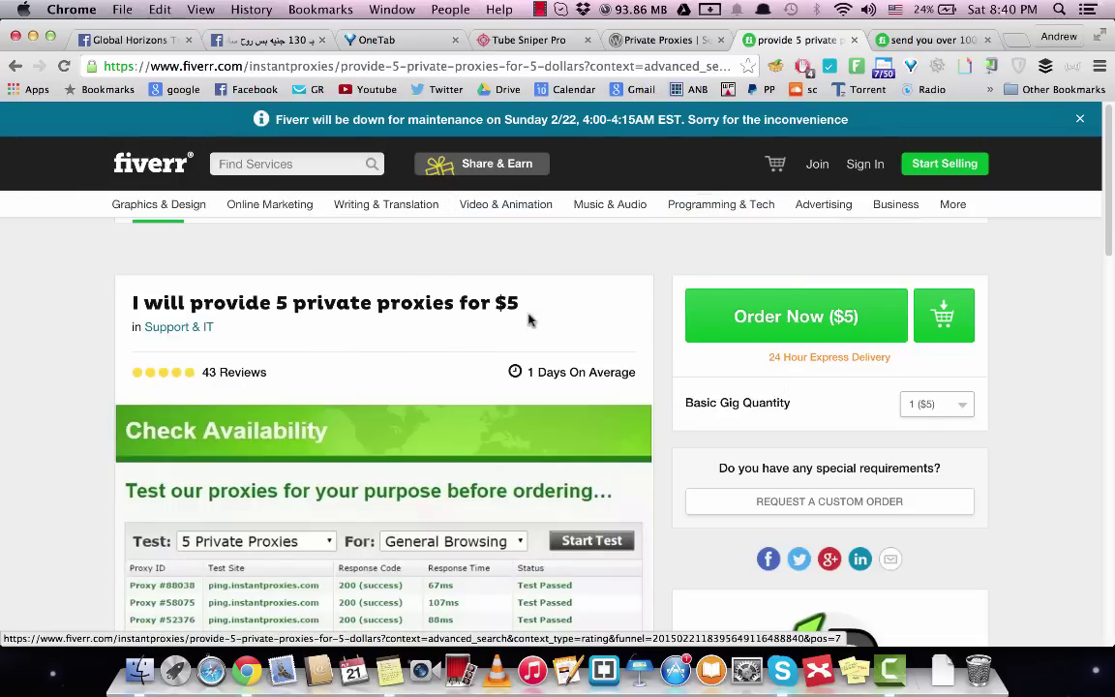
pyautogui.moveTo(528, 301); pyautogui.dragTo(401, 303)
pyautogui.click(472, 266)
pyautogui.click(900, 40)
pyautogui.click(801, 43)
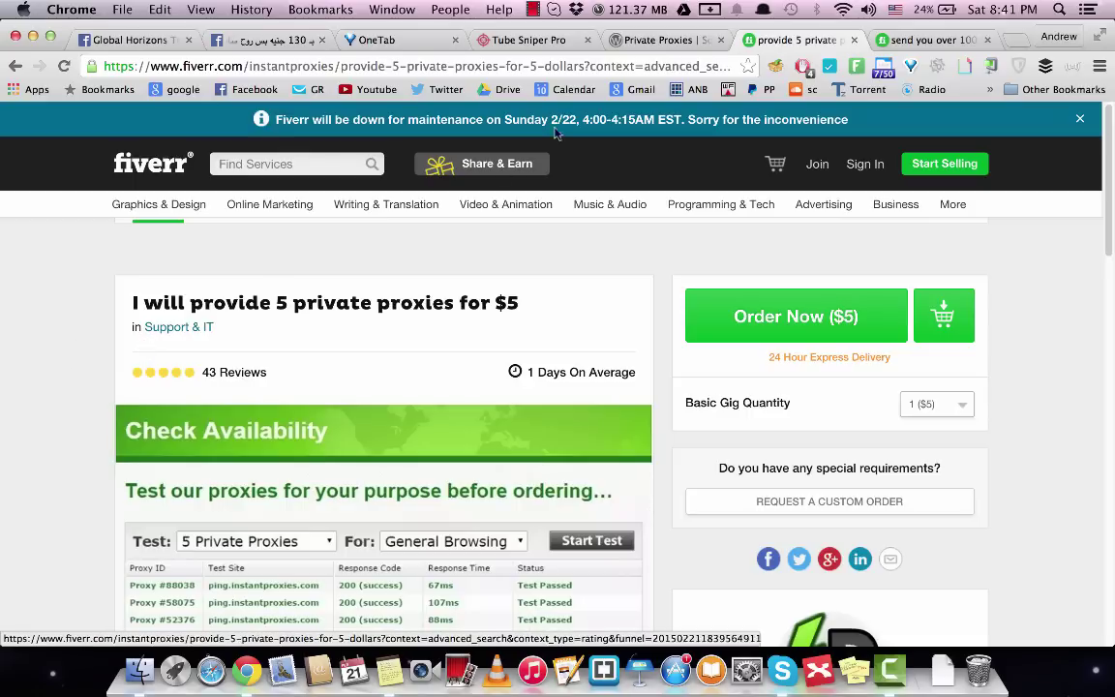
# Return to the Tube Sniper Pro page for managing proxies
pyautogui.click(479, 40)
pyautogui.click(590, 324)
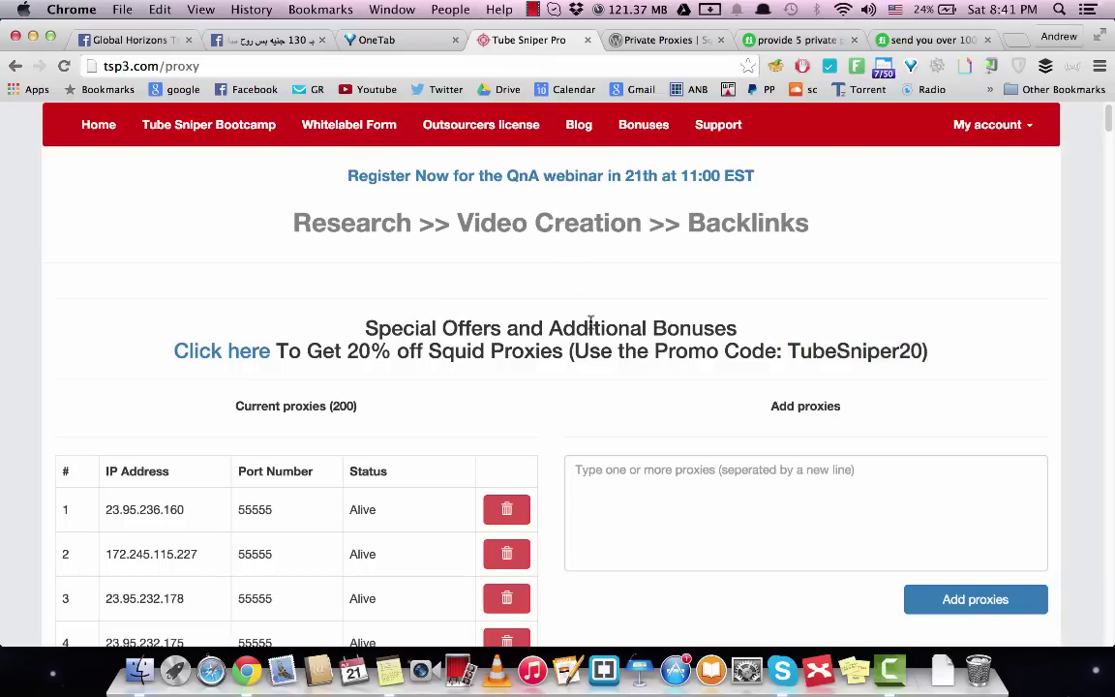
# Enter "IP:port" as a format example in the field for adding proxies, and clear it again
pyautogui.click(701, 517)
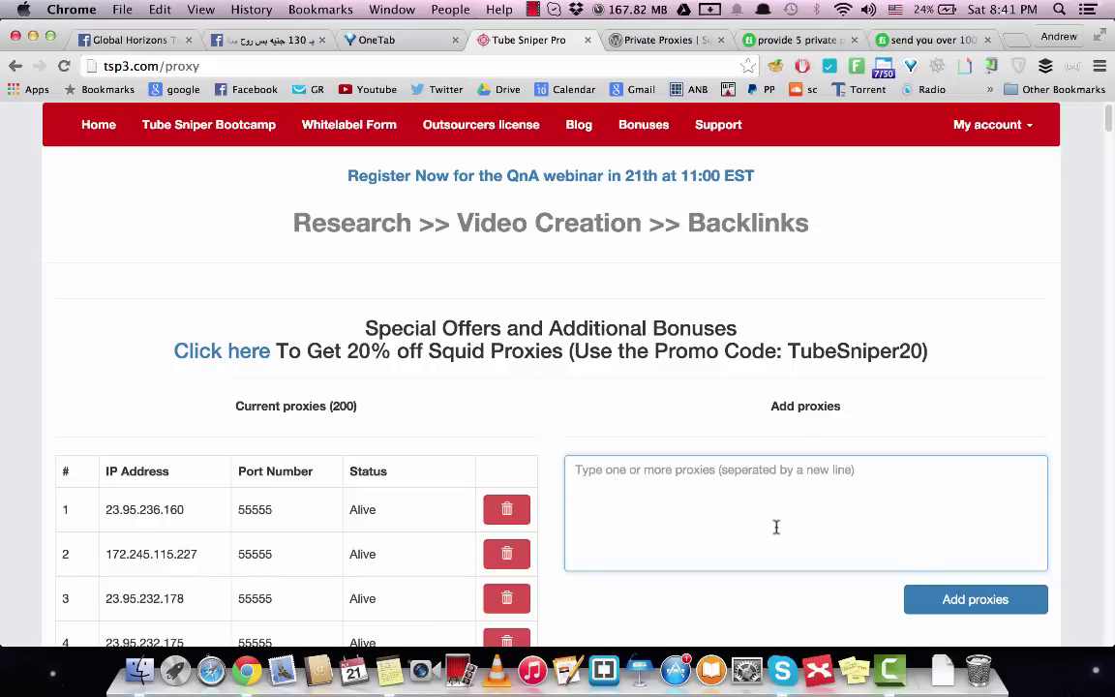
pyautogui.write('IP:port')
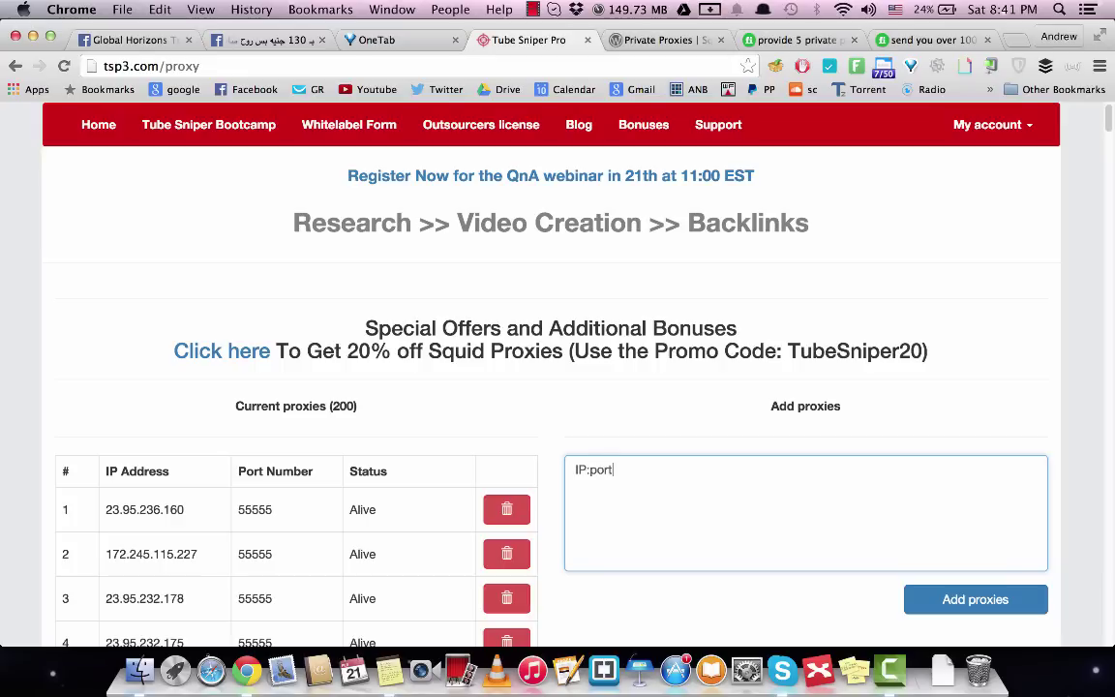
pyautogui.press('BackSpace')
pyautogui.press('BackSpace')
pyautogui.press('BackSpace')
pyautogui.press('BackSpace')
pyautogui.press('BackSpace')
pyautogui.press('BackSpace')
pyautogui.press('BackSpace')
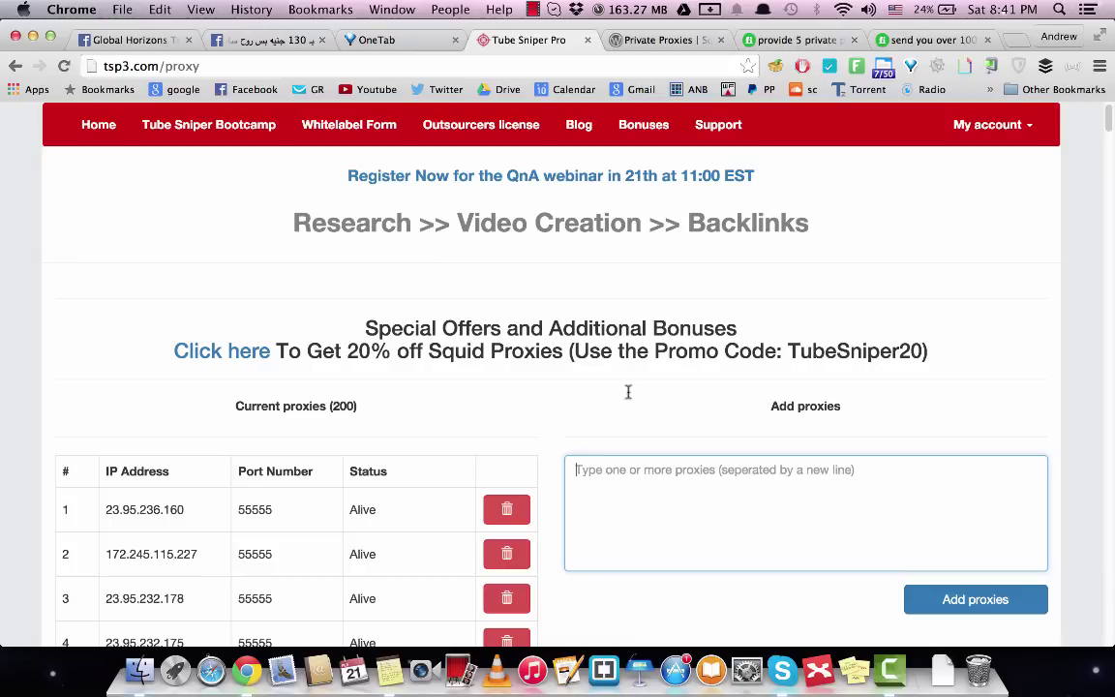
# Open the keyword search in the Research section and run a search for "make money"
pyautogui.click(314, 231)
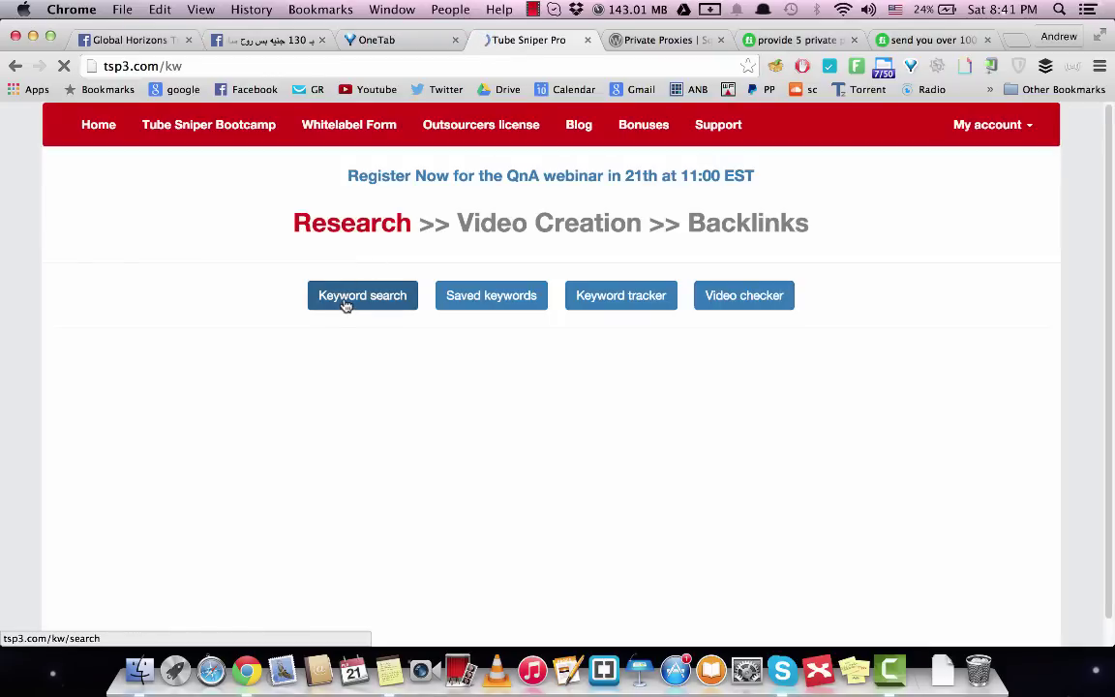
pyautogui.click(345, 305)
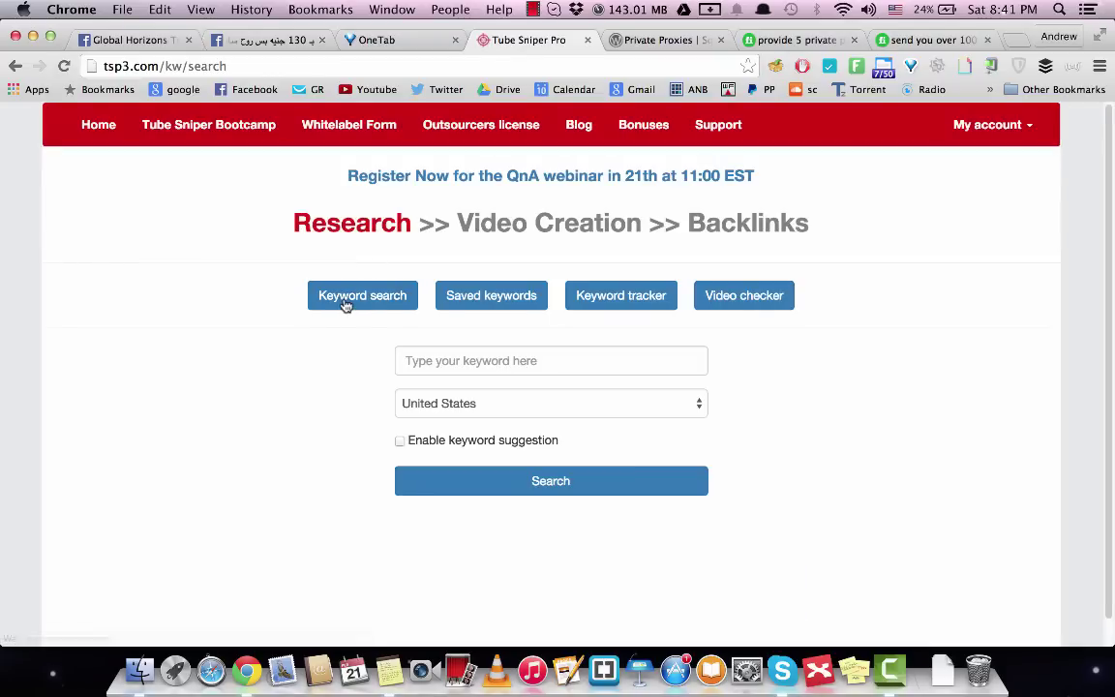
pyautogui.click(448, 366)
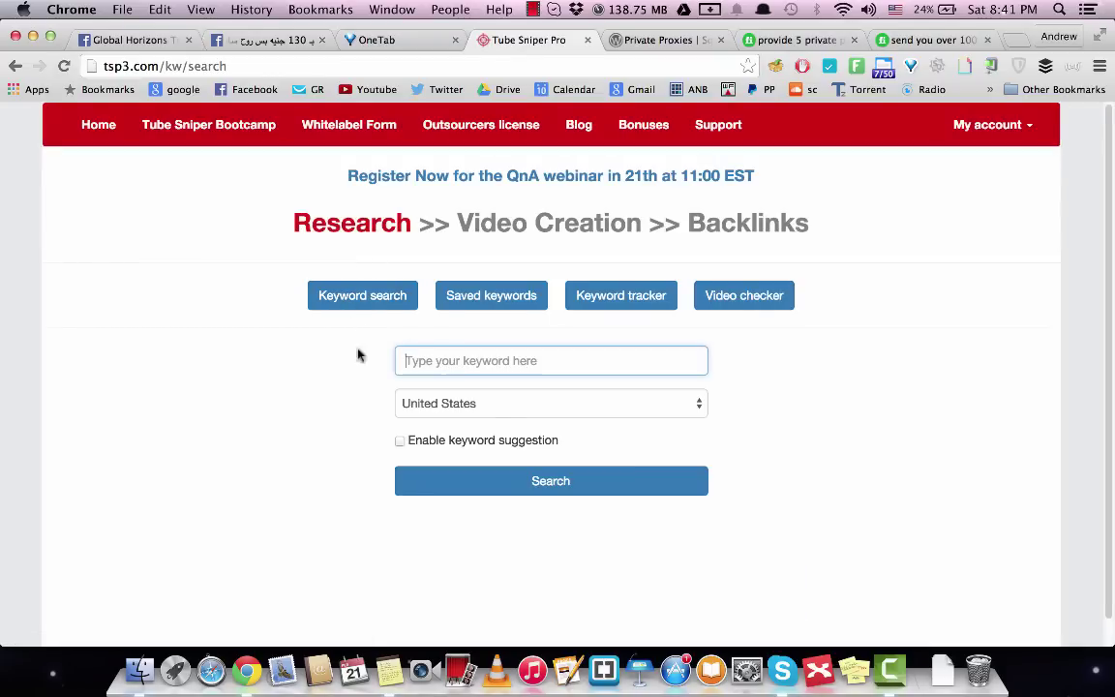
pyautogui.write('ma')
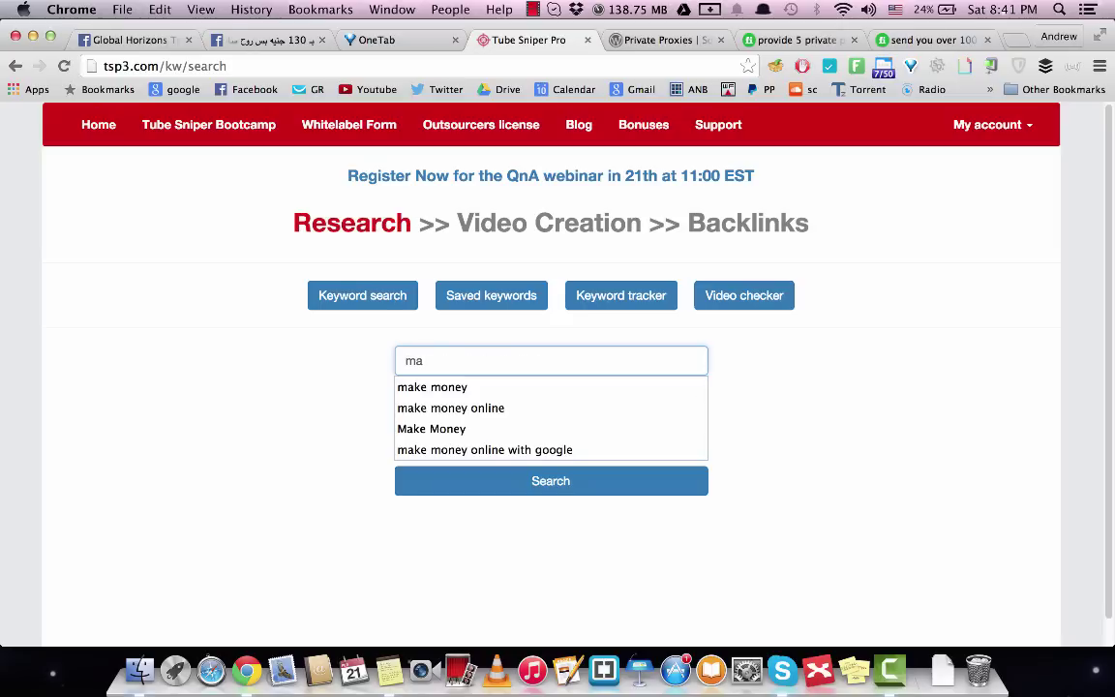
pyautogui.write('k')
pyautogui.press('Up')
pyautogui.press('Up')
pyautogui.press('Up')
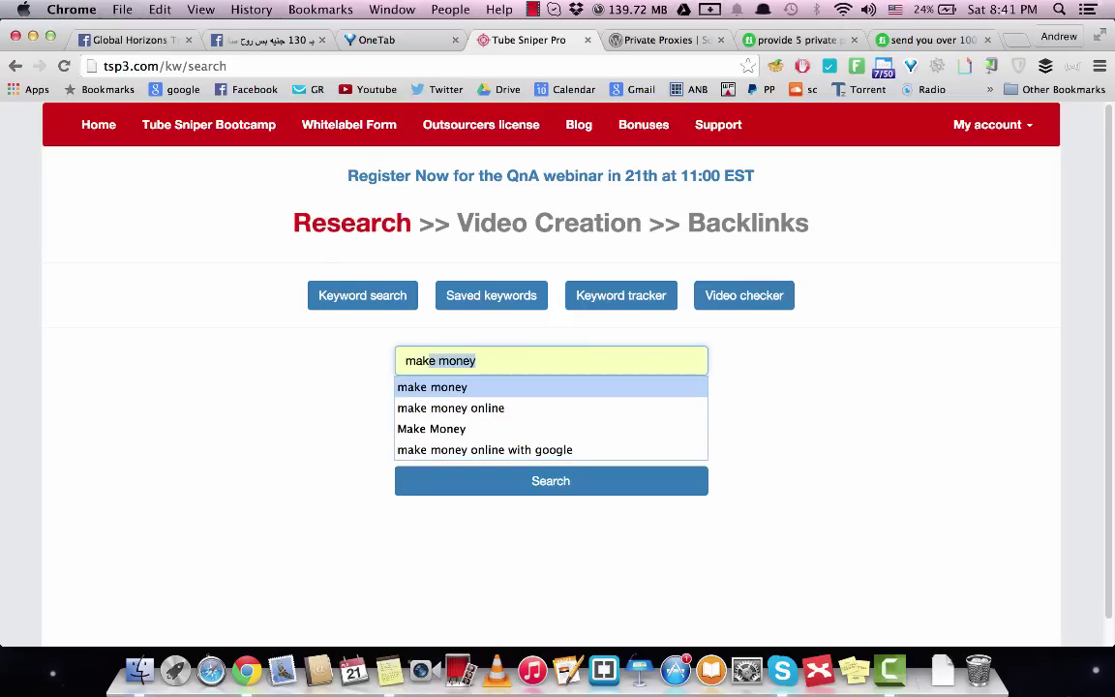
pyautogui.press('Return')
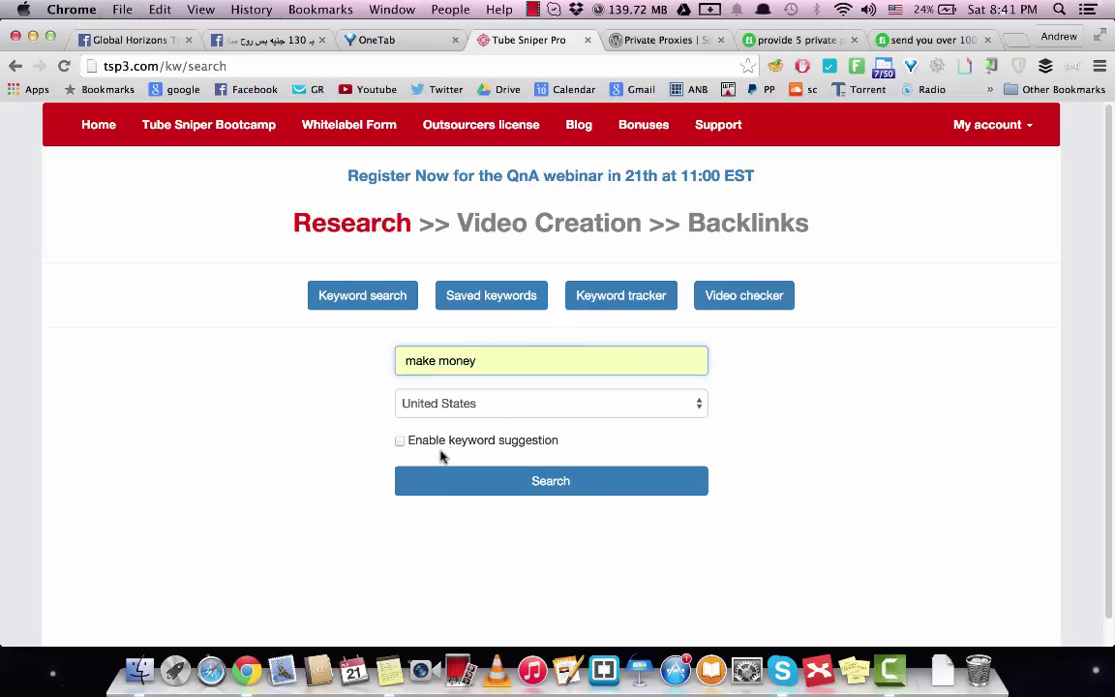
pyautogui.click(470, 484)
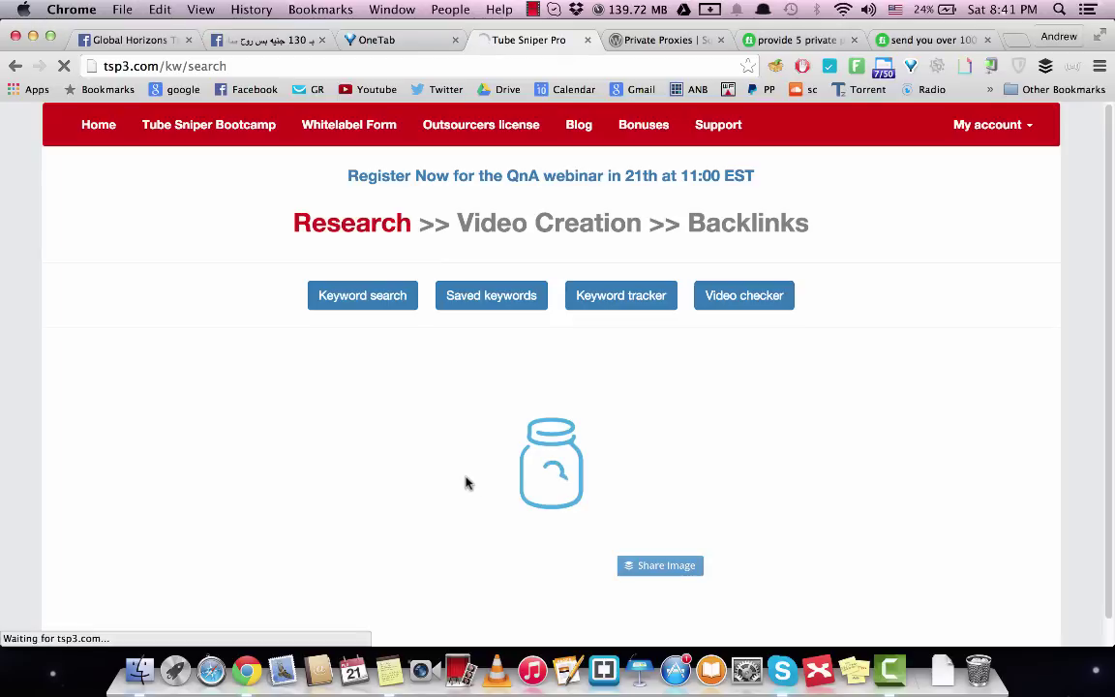